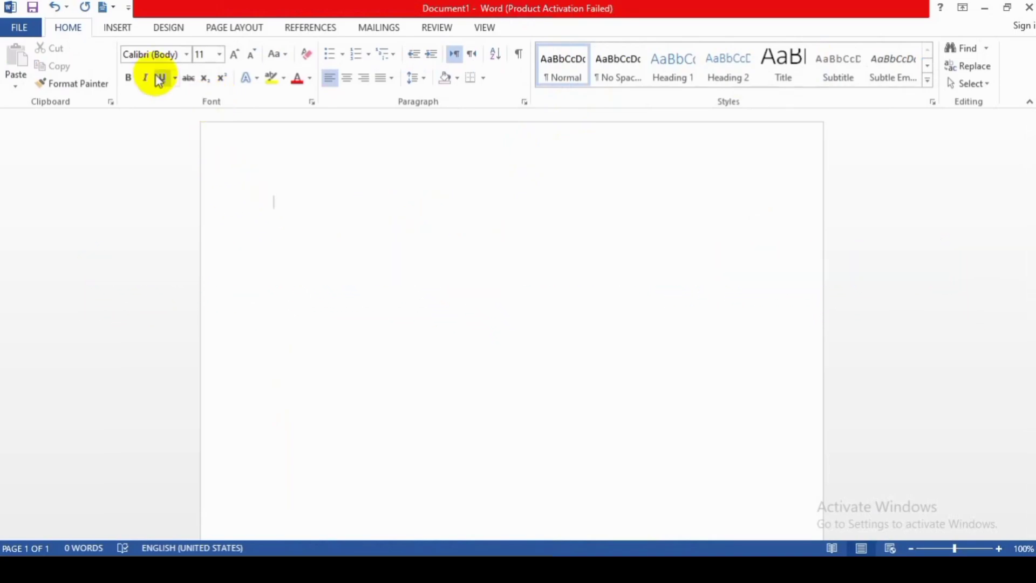
pyautogui.click(116, 28)
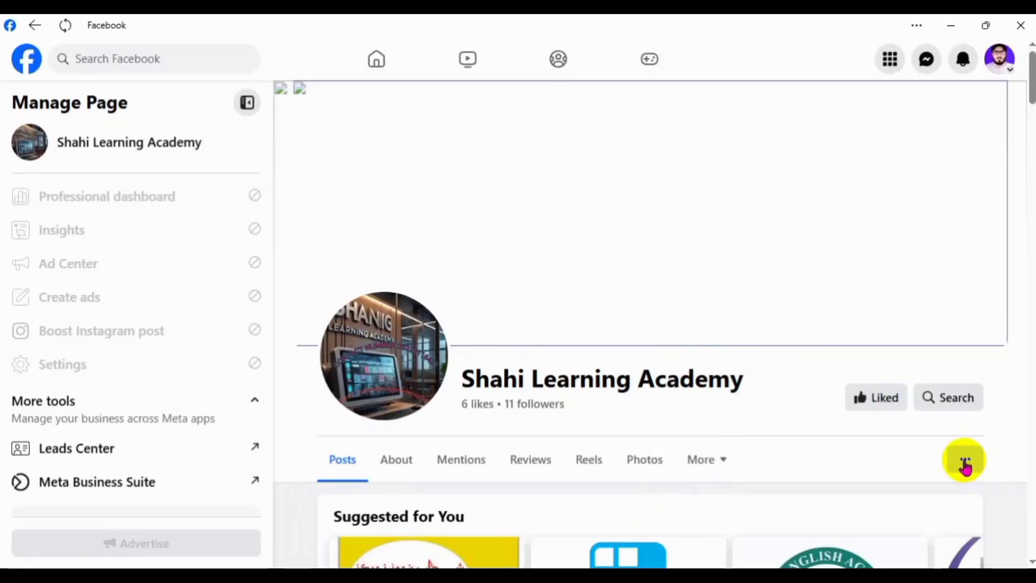
# On Facebook, follow the Shahi Learning Academy page and set its News Feed preference to Favorites.
pyautogui.click(965, 465)
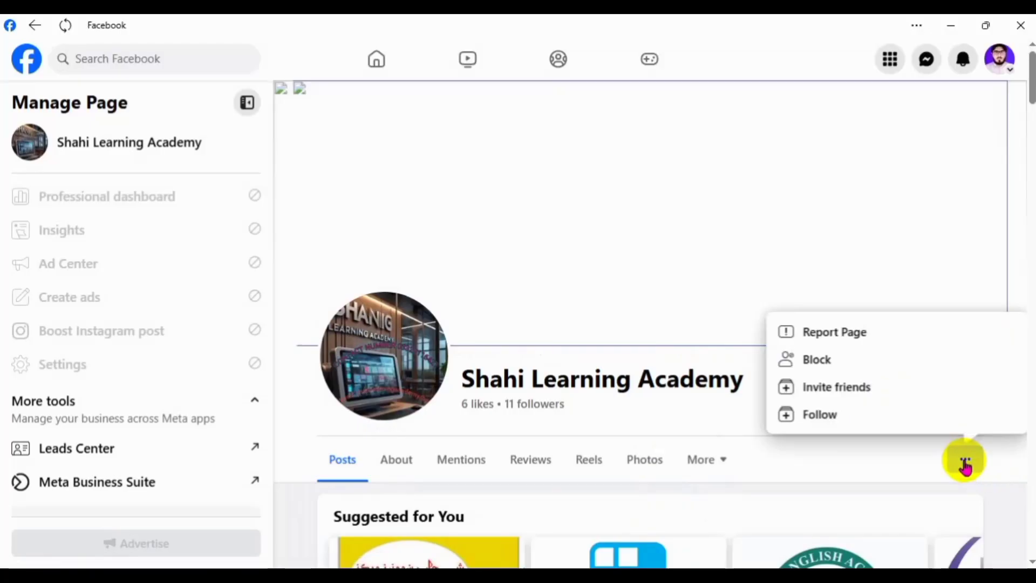
pyautogui.click(827, 413)
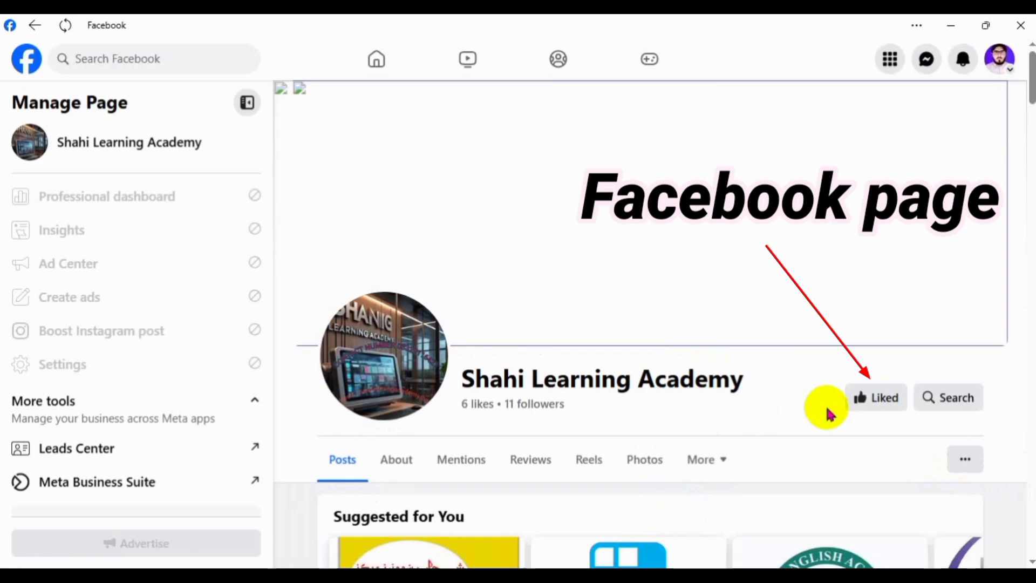
pyautogui.click(870, 402)
pyautogui.click(701, 243)
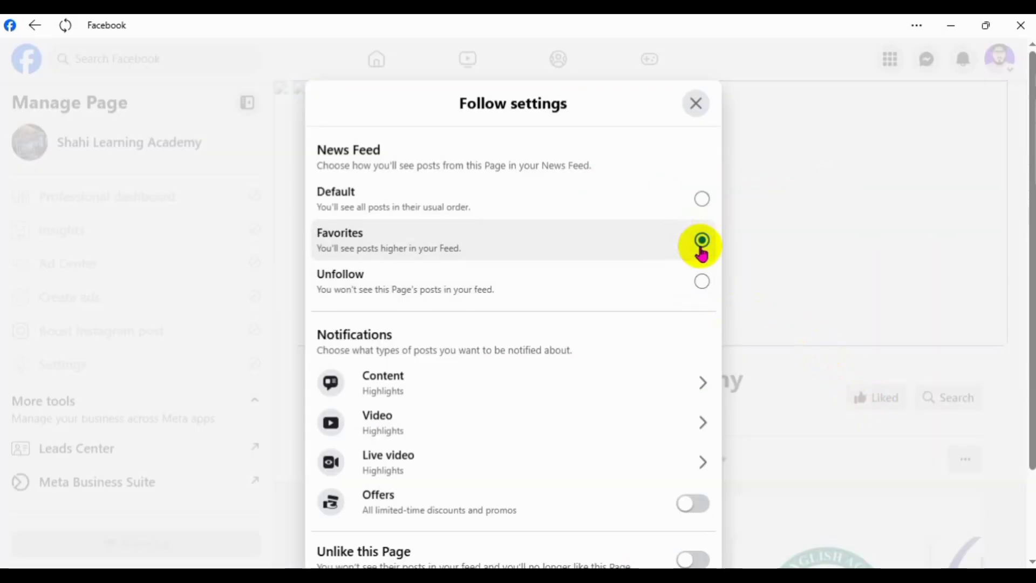
pyautogui.scroll(-2, 643, 475)
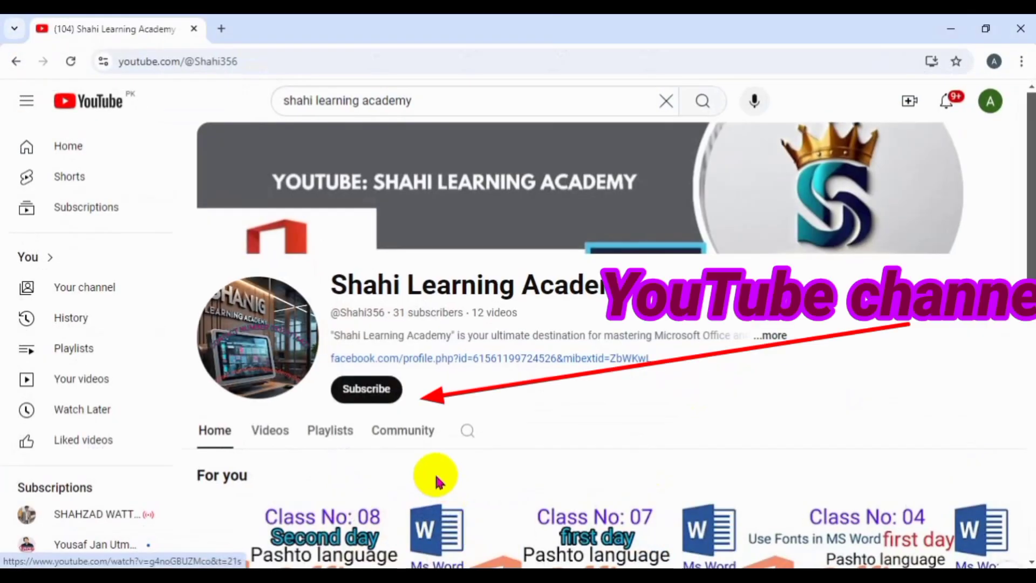
# On YouTube, subscribe to the Shahi Learning Academy channel and set its notifications to All.
pyautogui.click(365, 398)
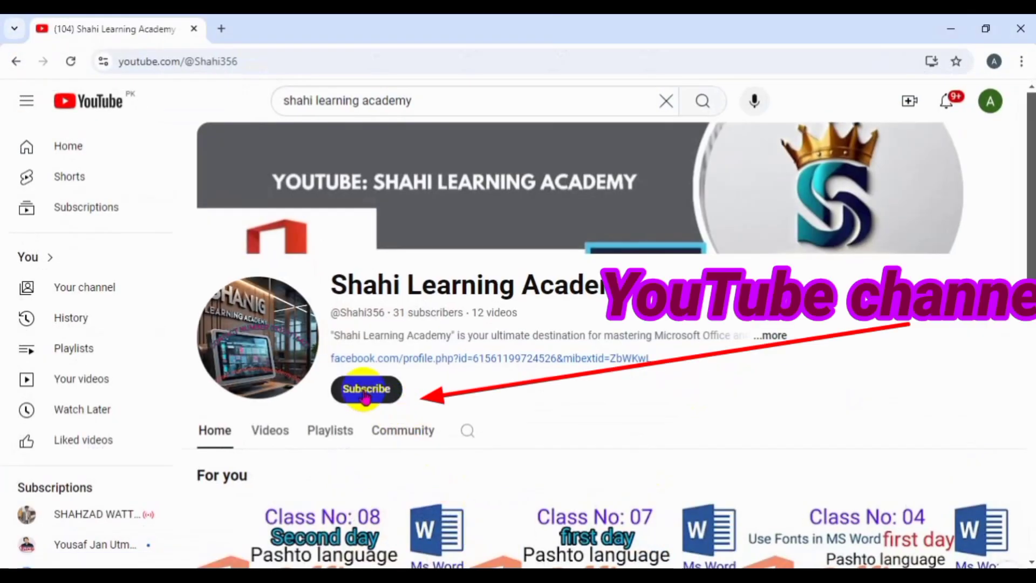
pyautogui.click(407, 391)
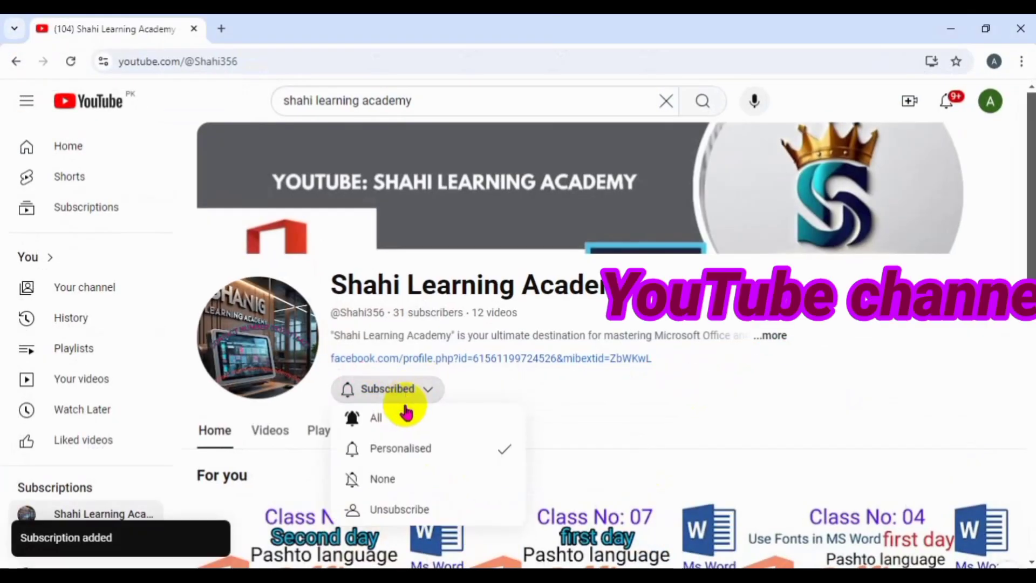
pyautogui.click(406, 419)
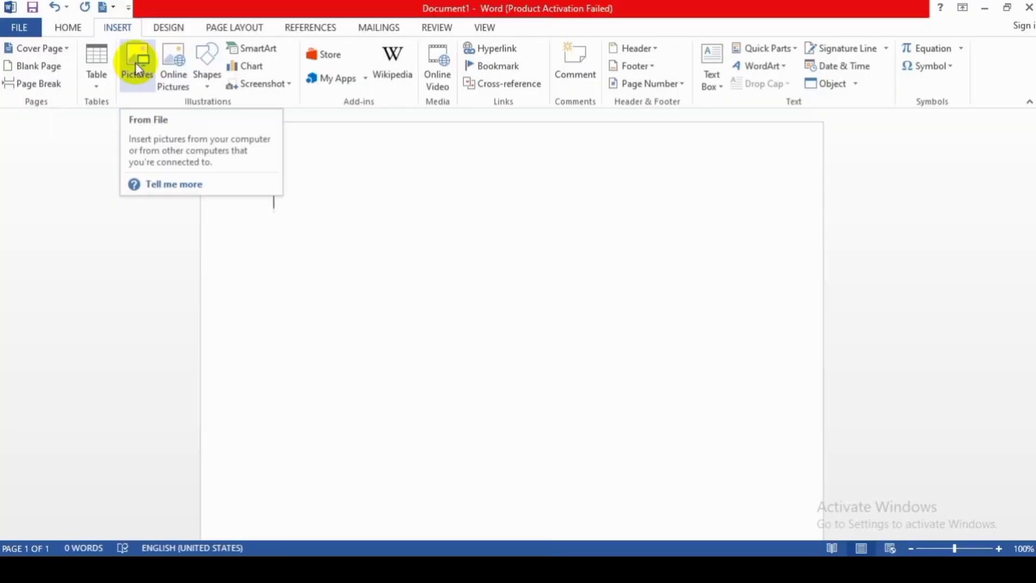
# In Word, insert the picture file [000902] from the computer into the blank document.
pyautogui.click(135, 63)
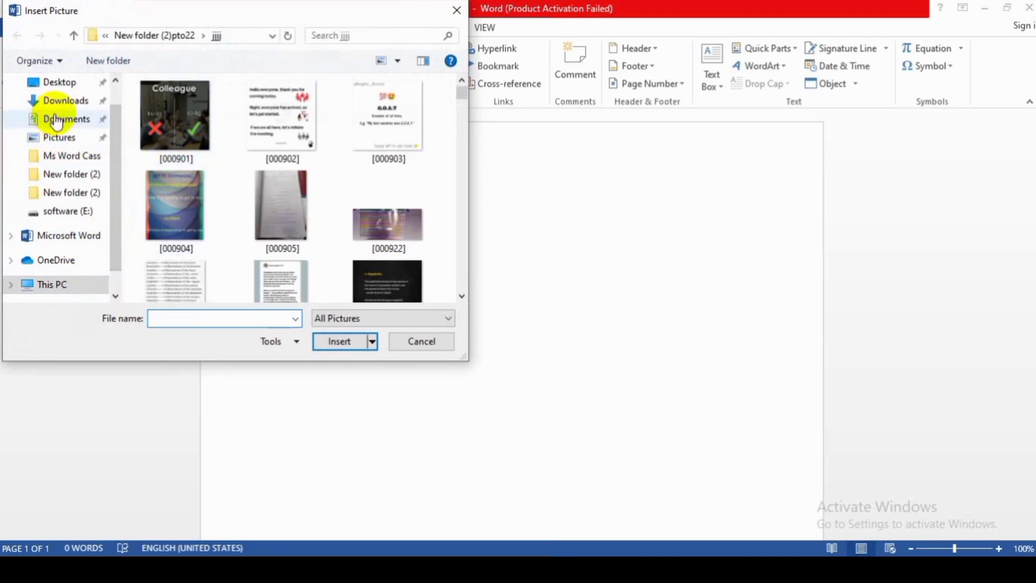
pyautogui.scroll(-2, 69, 199)
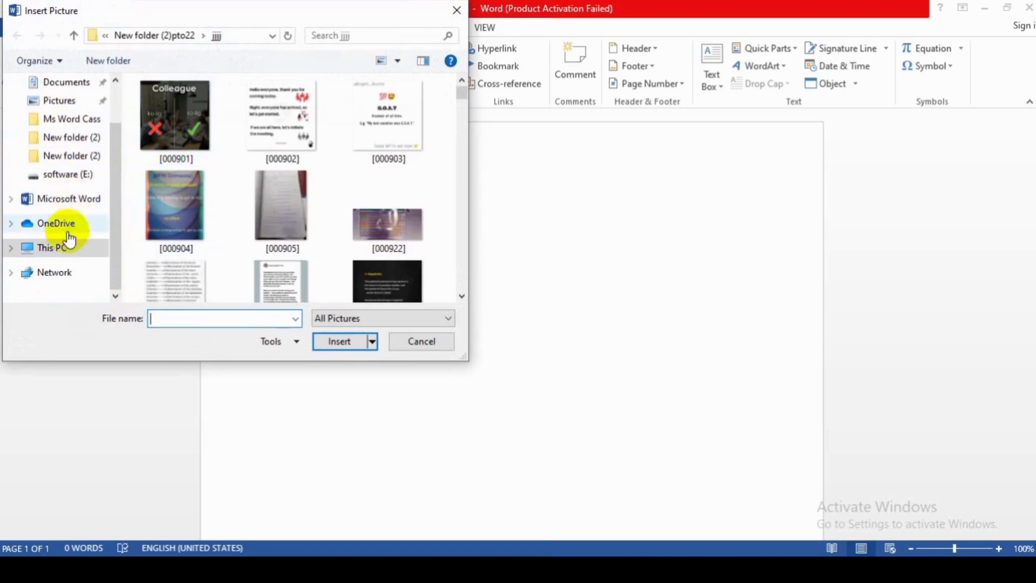
pyautogui.scroll(1, 70, 113)
pyautogui.scroll(3, 73, 118)
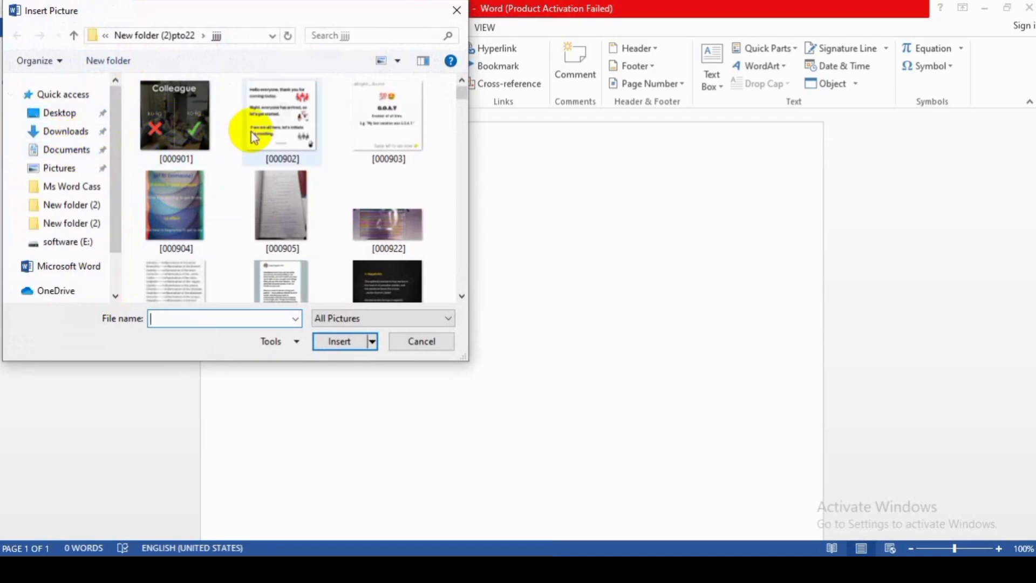
pyautogui.scroll(-1, 256, 137)
pyautogui.scroll(-5, 253, 151)
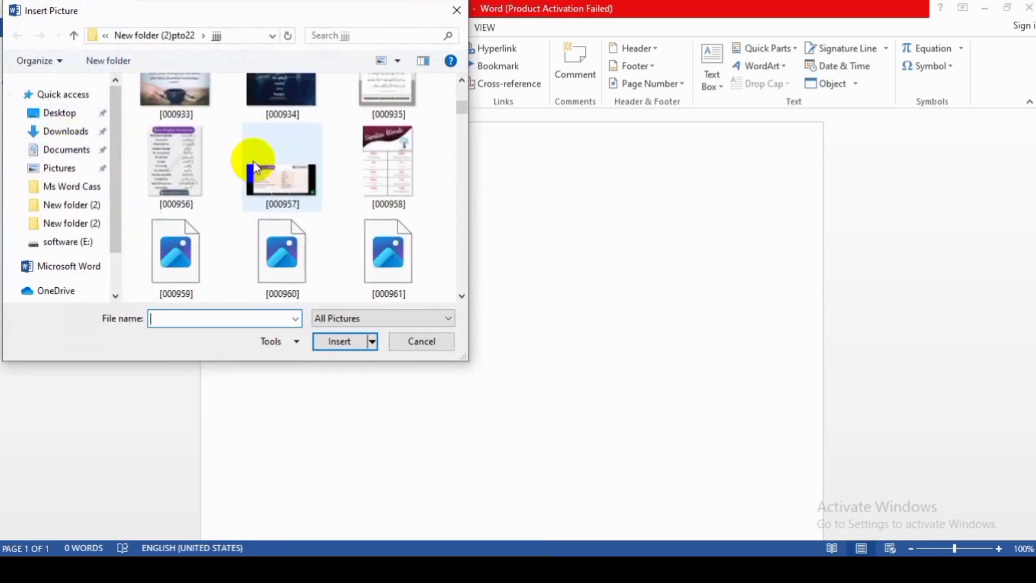
pyautogui.scroll(6, 254, 162)
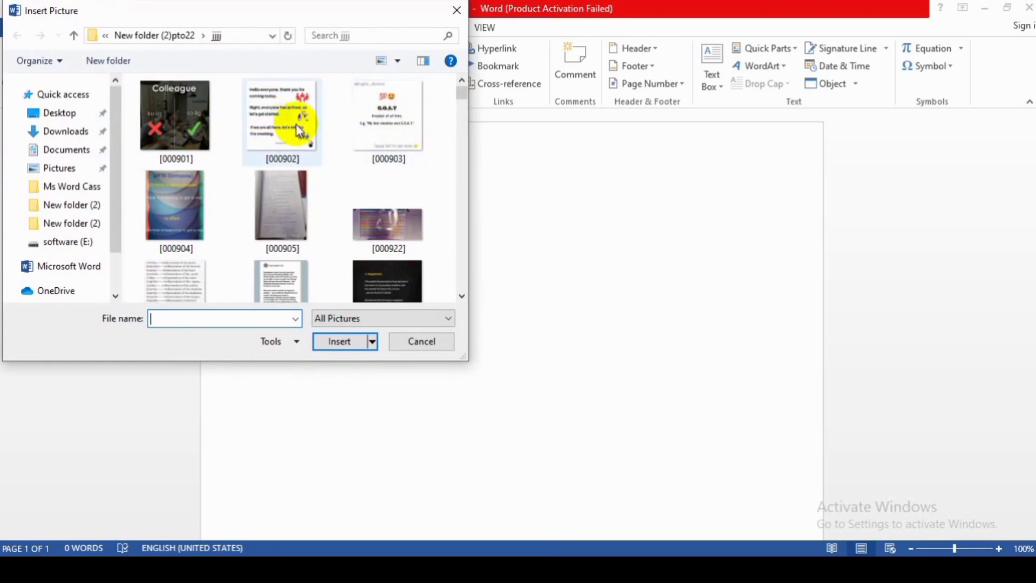
pyautogui.click(299, 130)
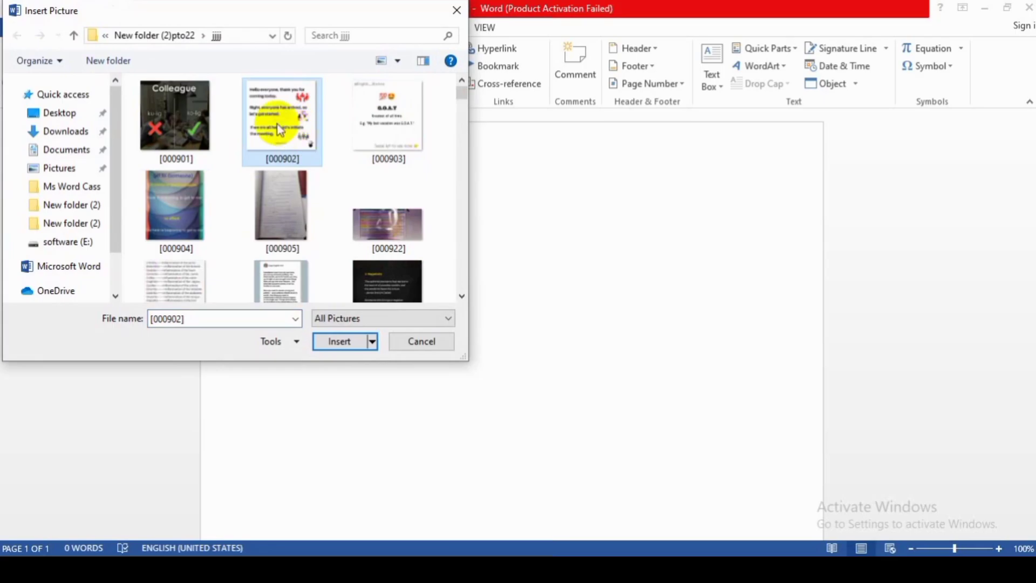
pyautogui.click(367, 337)
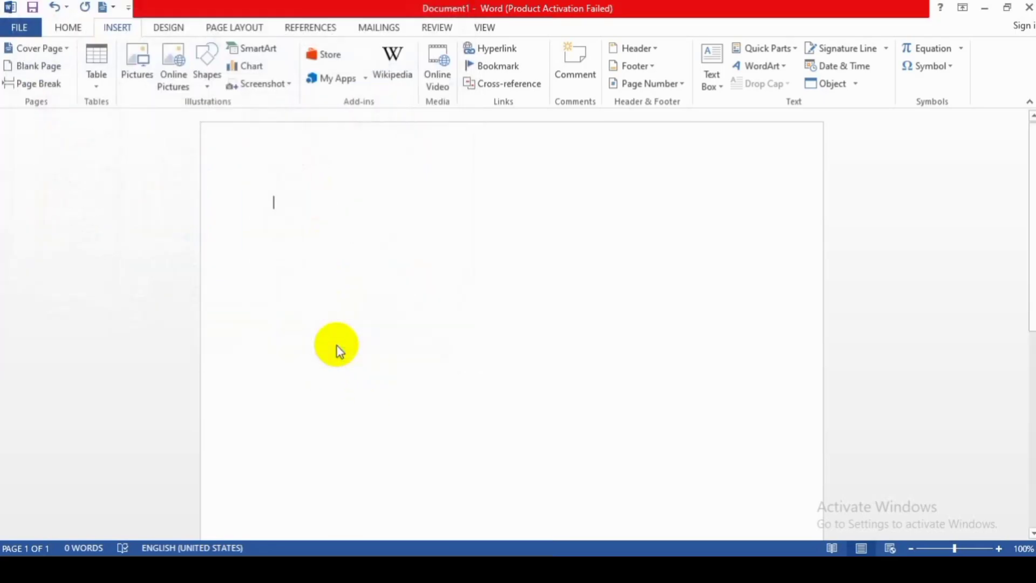
# Shrink the inserted picture proportionally to about 3.04" high by 3.03" wide.
pyautogui.scroll(-5, 336, 346)
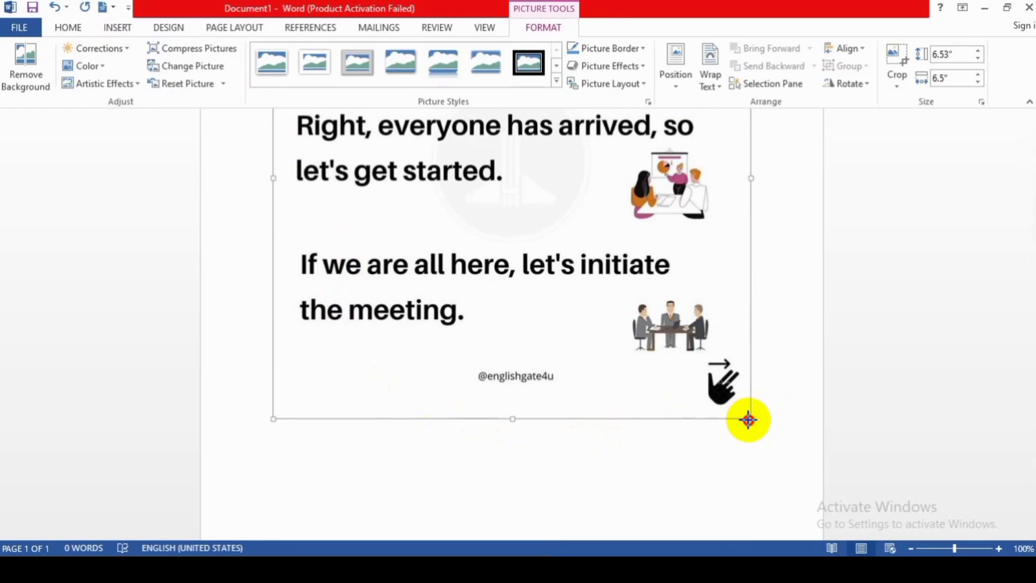
pyautogui.moveTo(748, 419); pyautogui.dragTo(611, 326)
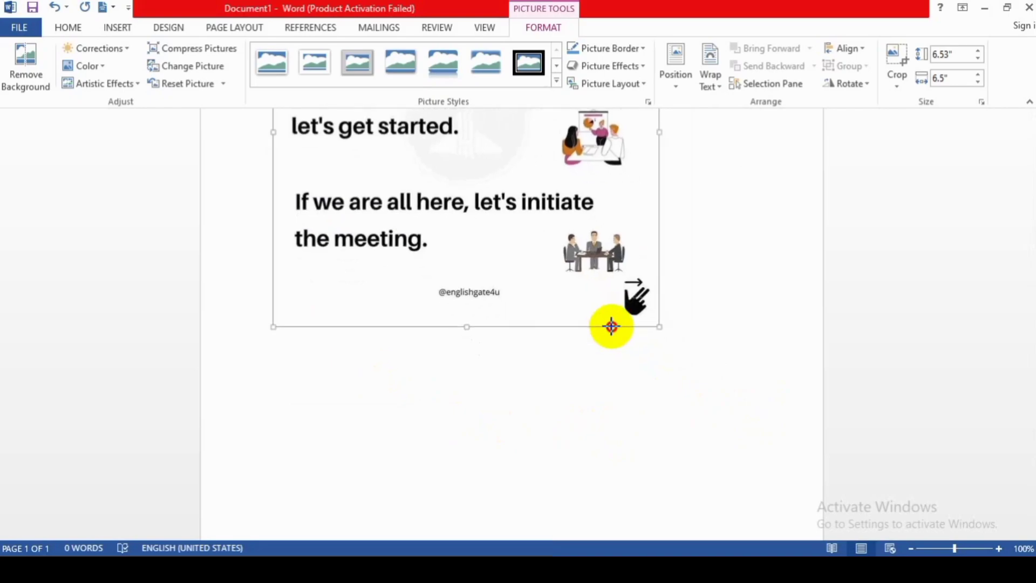
pyautogui.moveTo(581, 294); pyautogui.dragTo(439, 160)
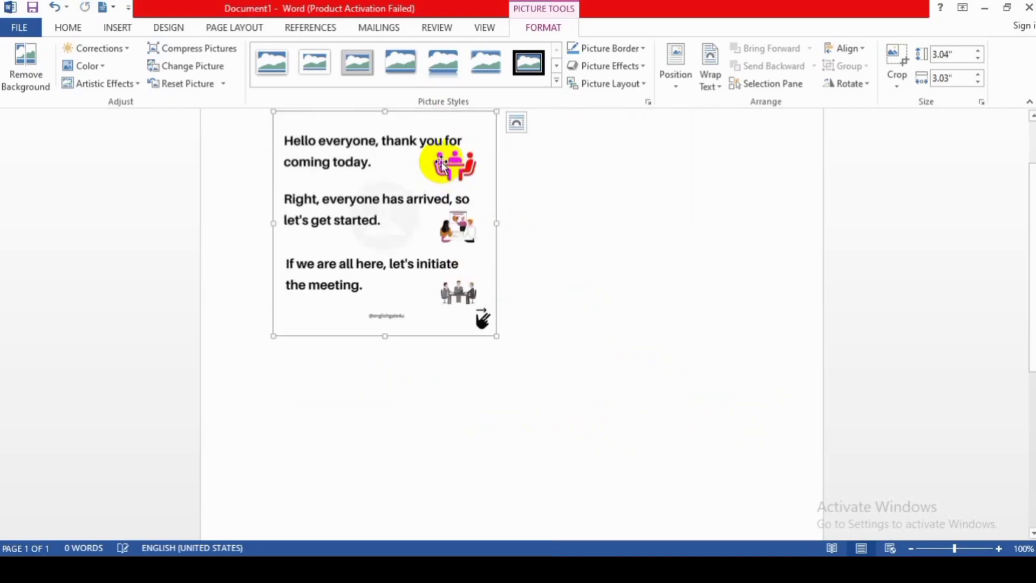
# Set the picture's text wrapping to In Front of Text and move it lower on the page.
pyautogui.click(517, 125)
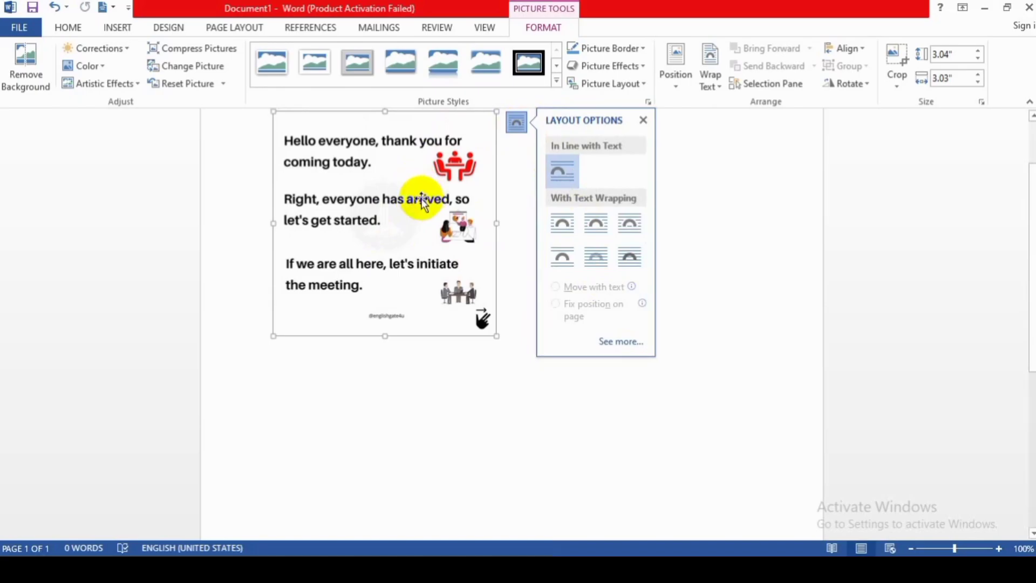
pyautogui.click(629, 259)
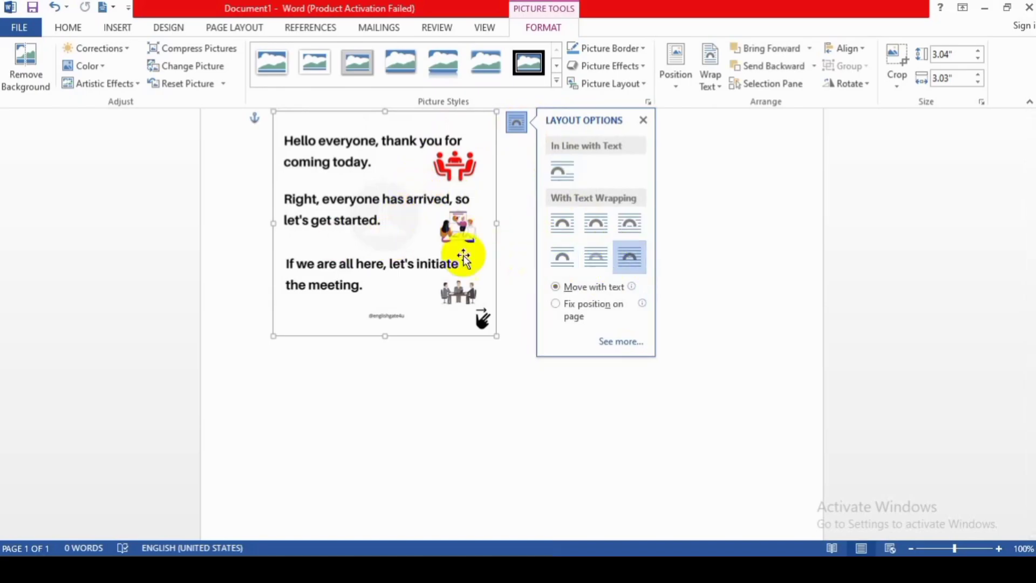
pyautogui.moveTo(398, 222); pyautogui.dragTo(363, 301)
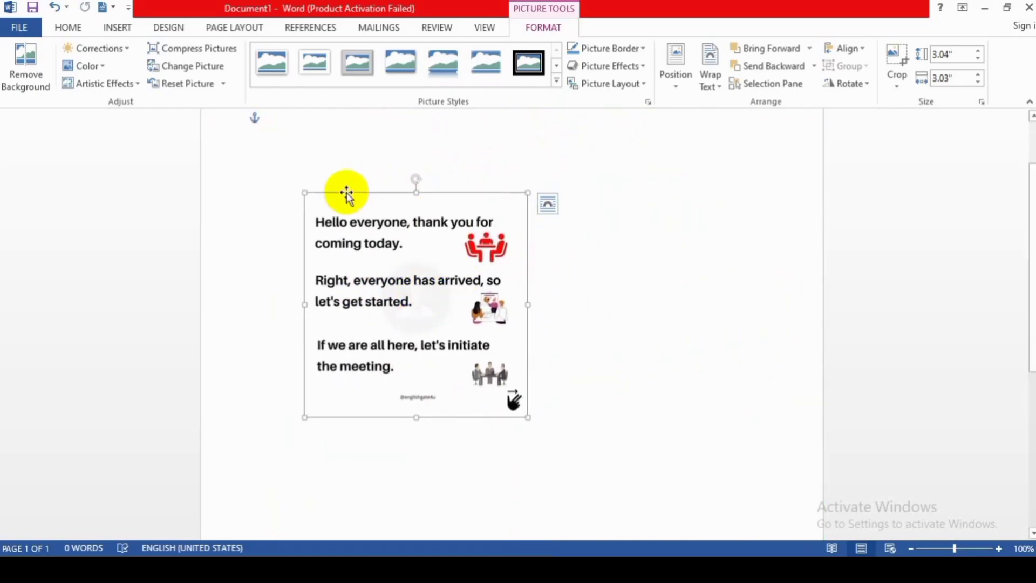
# Fill the document with sample paragraphs from the first line using the =rand function.
pyautogui.click(321, 173)
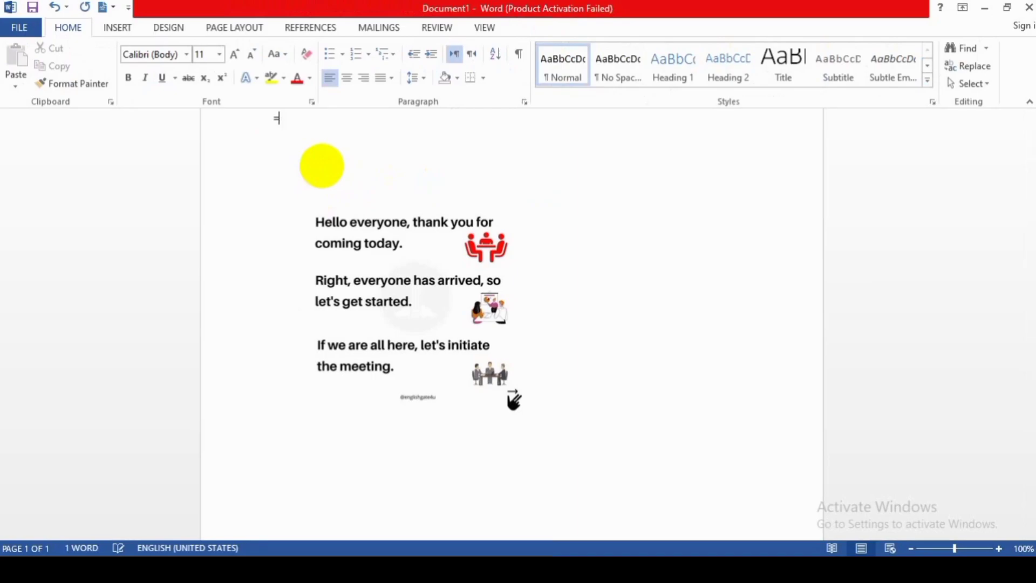
pyautogui.write('=rand')
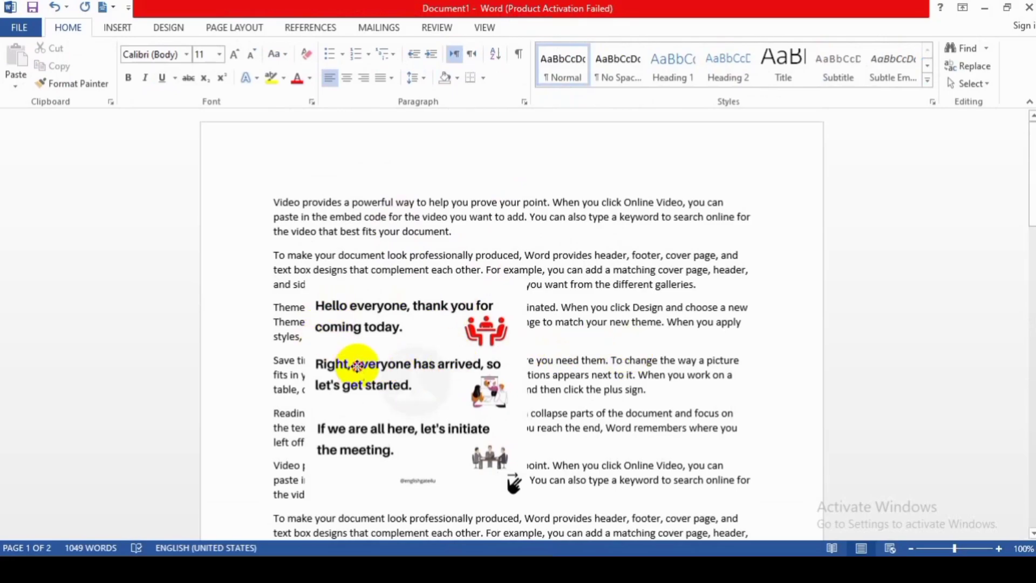
# Change the picture's text wrapping to Tight and reposition it among the opening paragraphs.
pyautogui.moveTo(357, 366); pyautogui.dragTo(394, 336)
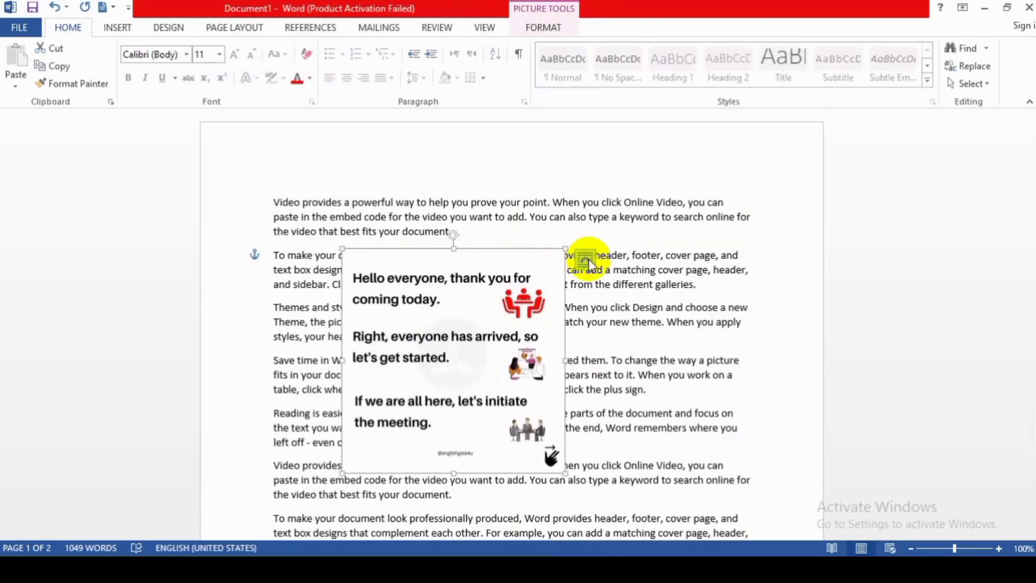
pyautogui.click(586, 261)
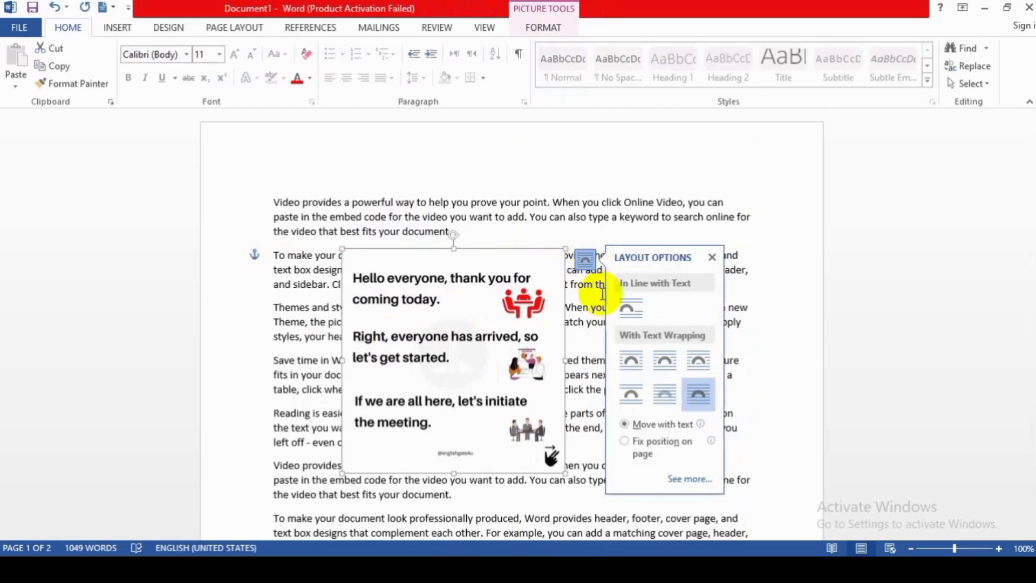
pyautogui.click(665, 360)
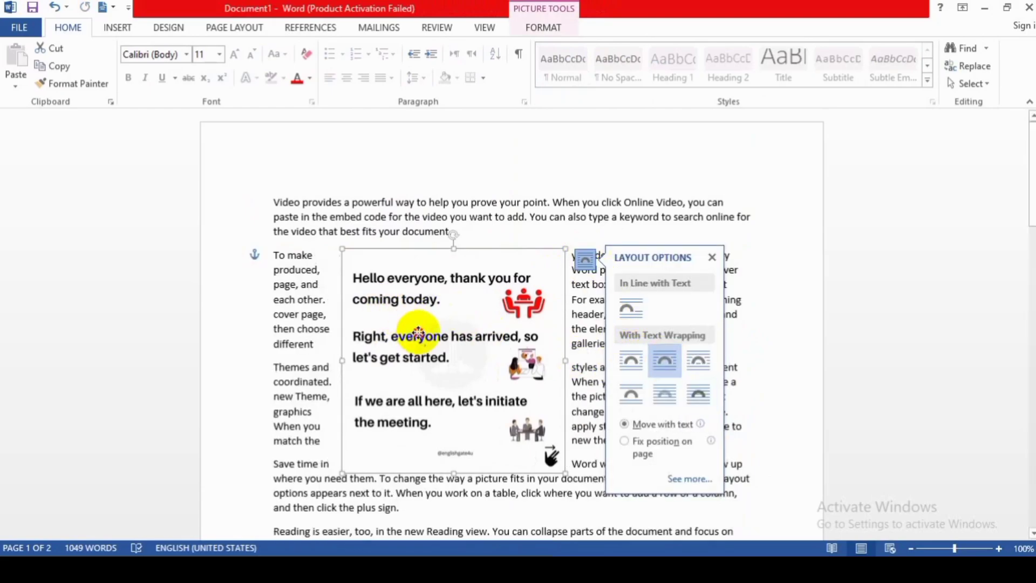
pyautogui.moveTo(428, 331); pyautogui.dragTo(416, 370)
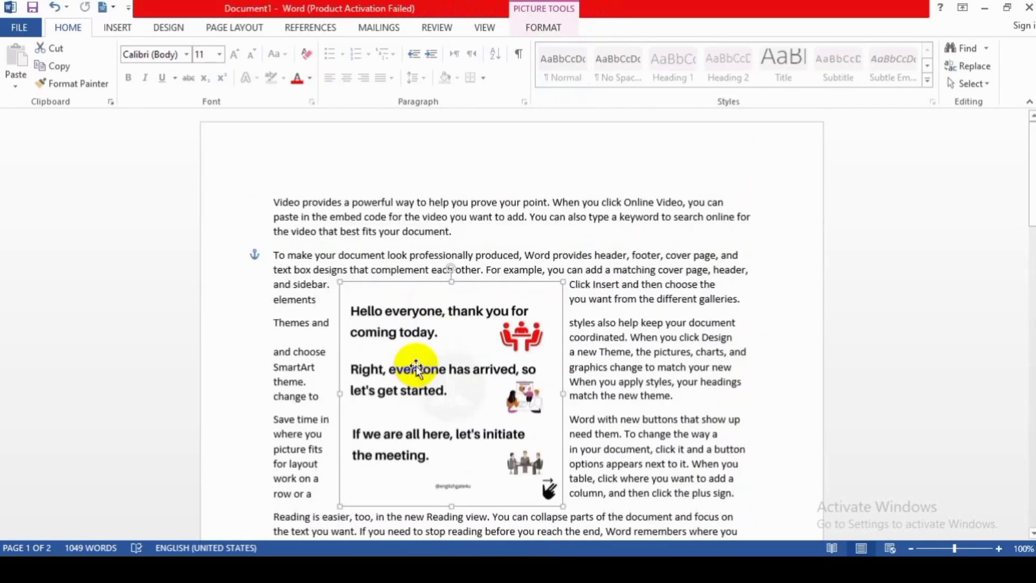
pyautogui.scroll(-3, 416, 369)
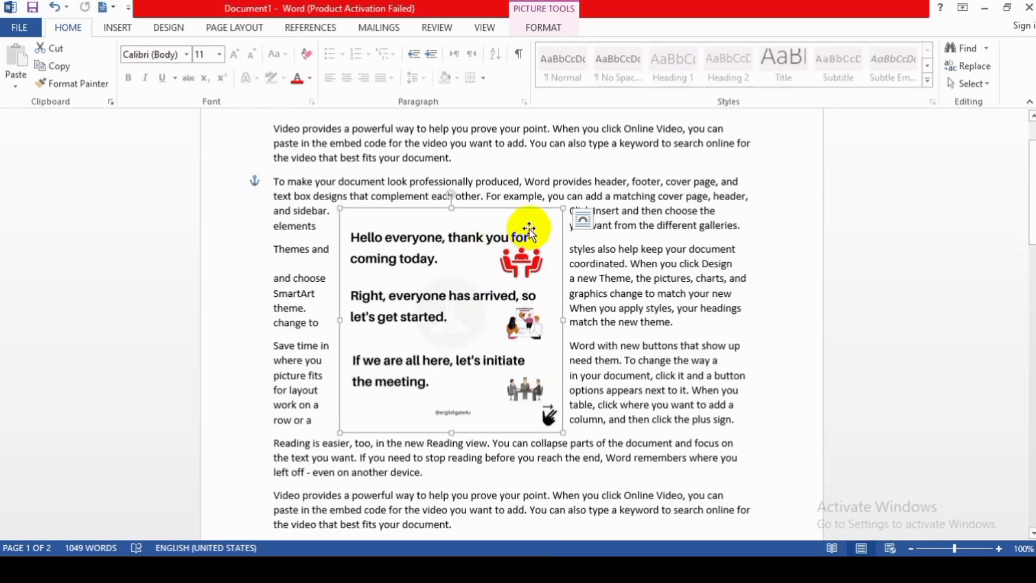
pyautogui.click(583, 220)
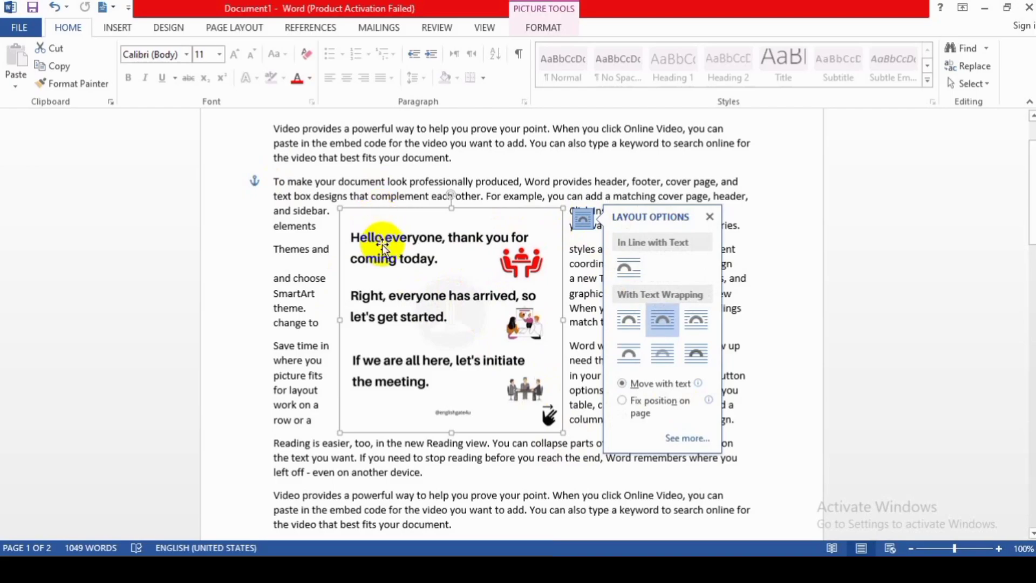
pyautogui.click(164, 28)
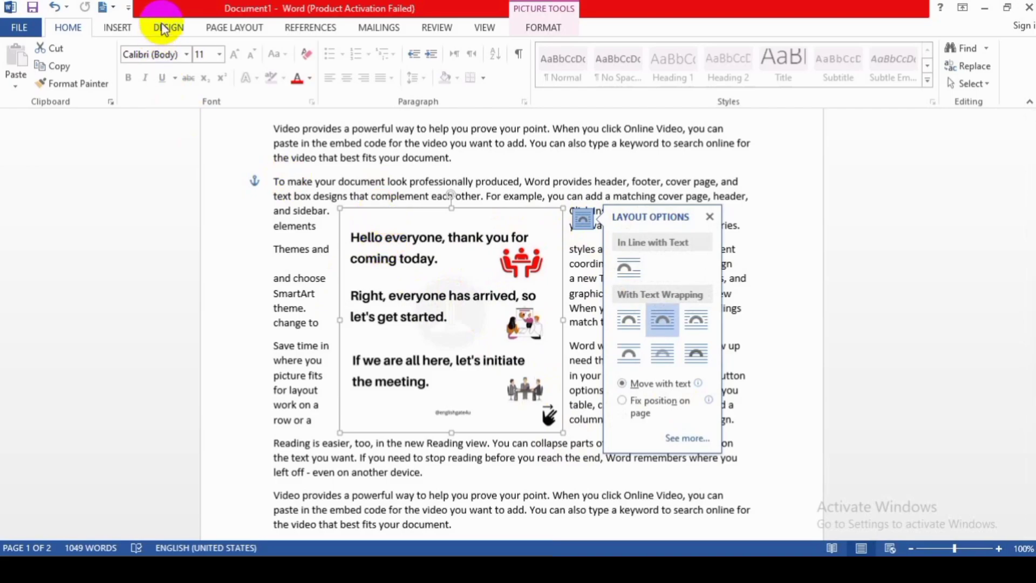
pyautogui.click(116, 27)
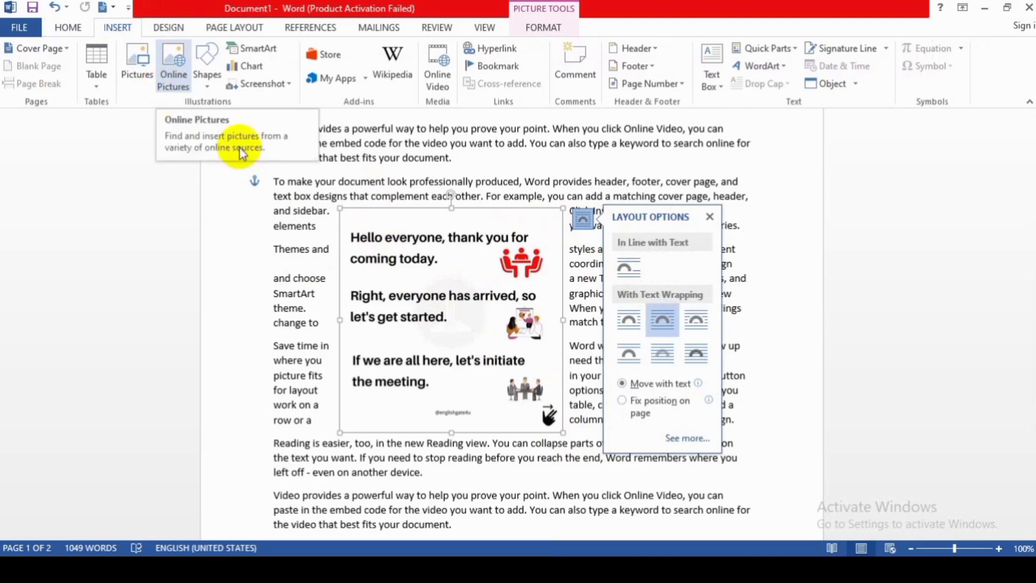
# Remove the picture's background, lowering the upper edge of the kept area to the second sentence.
pyautogui.click(372, 238)
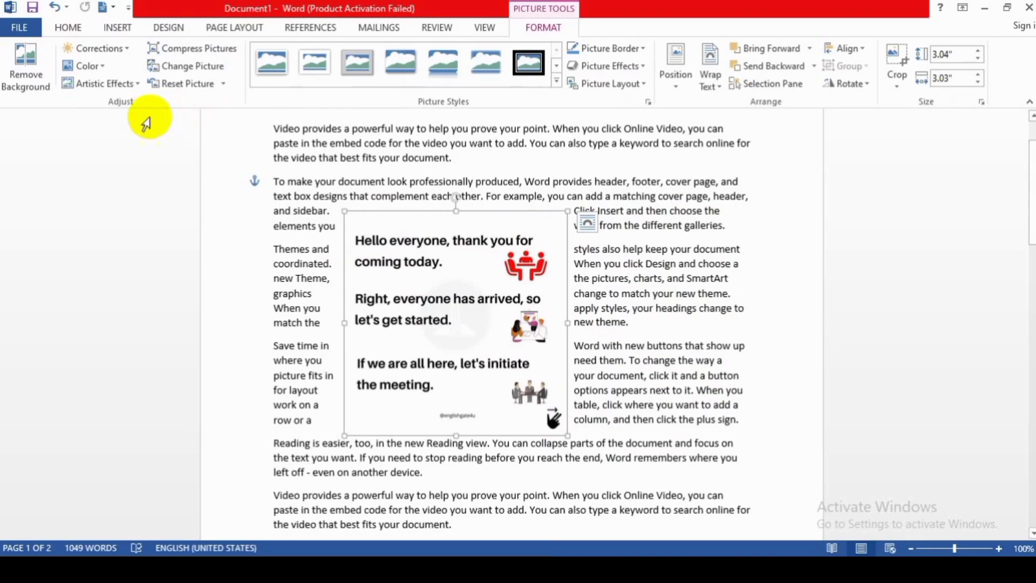
pyautogui.click(43, 89)
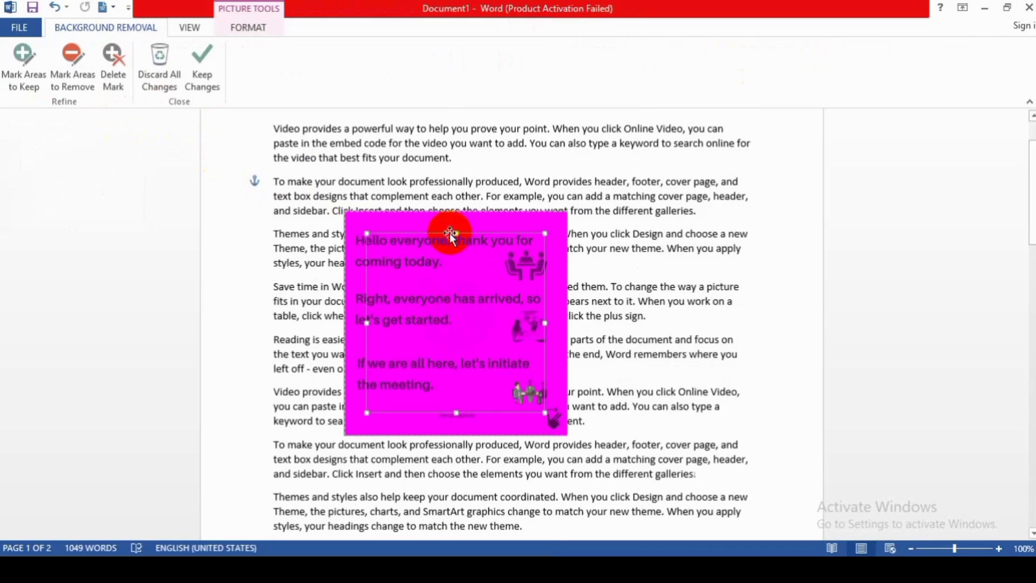
pyautogui.moveTo(455, 233); pyautogui.dragTo(449, 290)
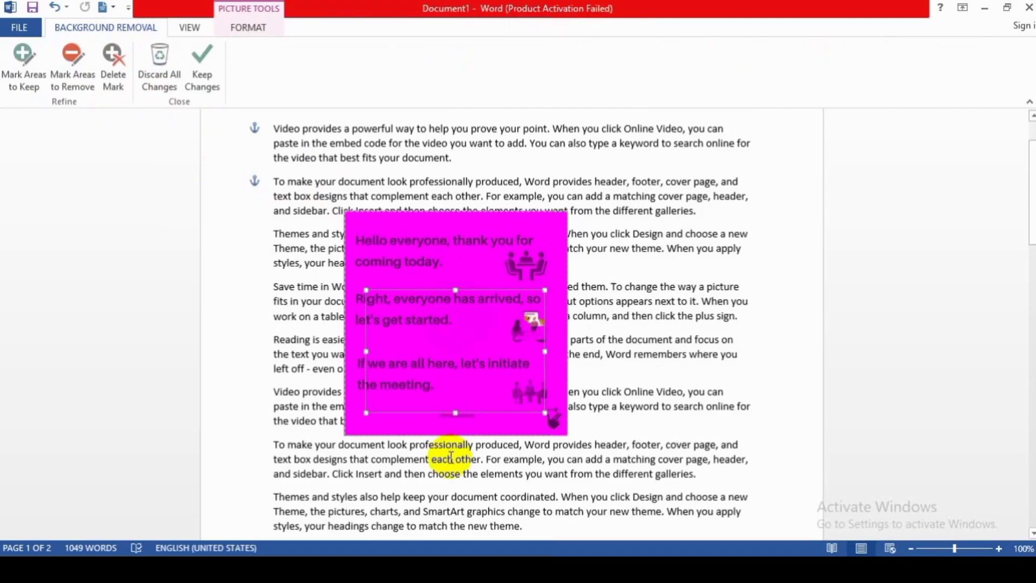
pyautogui.moveTo(443, 454); pyautogui.dragTo(446, 387)
pyautogui.click(447, 387)
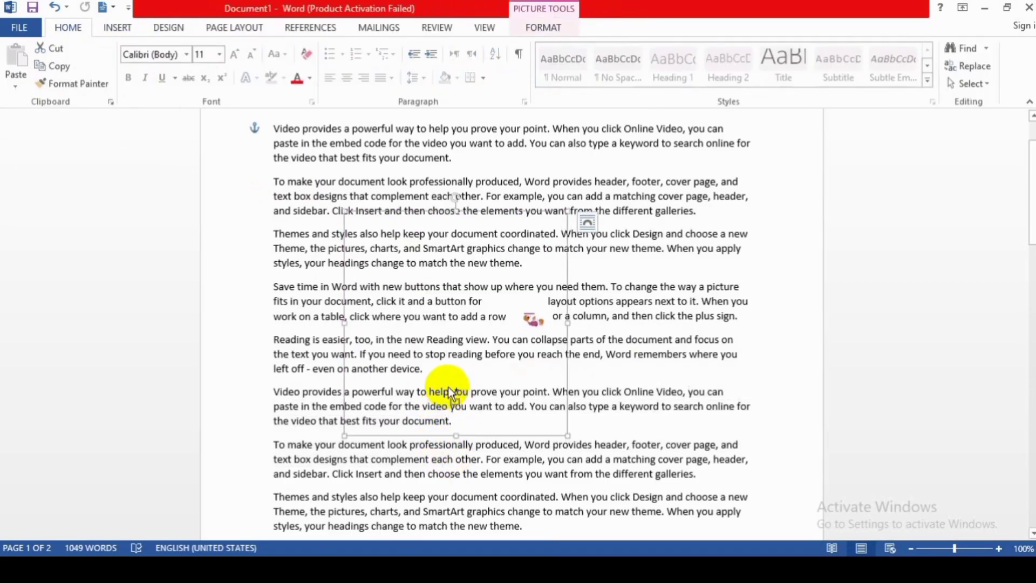
# Undo the background removal so the full picture is restored among the paragraphs.
pyautogui.hotkey('ctrl', 'z')
pyautogui.hotkey('ctrl', 'z')
pyautogui.hotkey('ctrl', 'z')
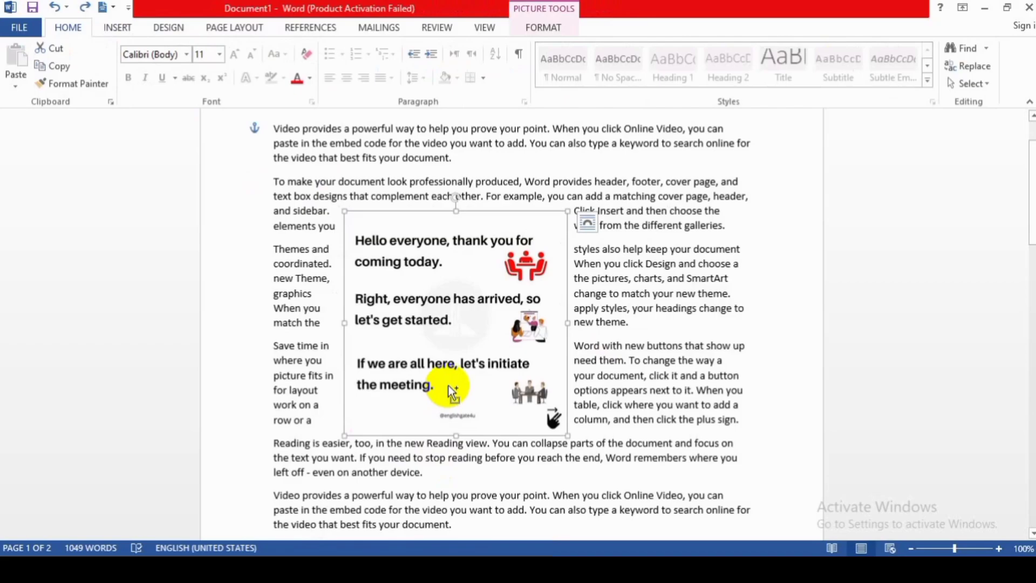
# Redo the background removal and try moving the cut-out picture slightly higher, reverting to the full picture.
pyautogui.hotkey('ctrl', 'y')
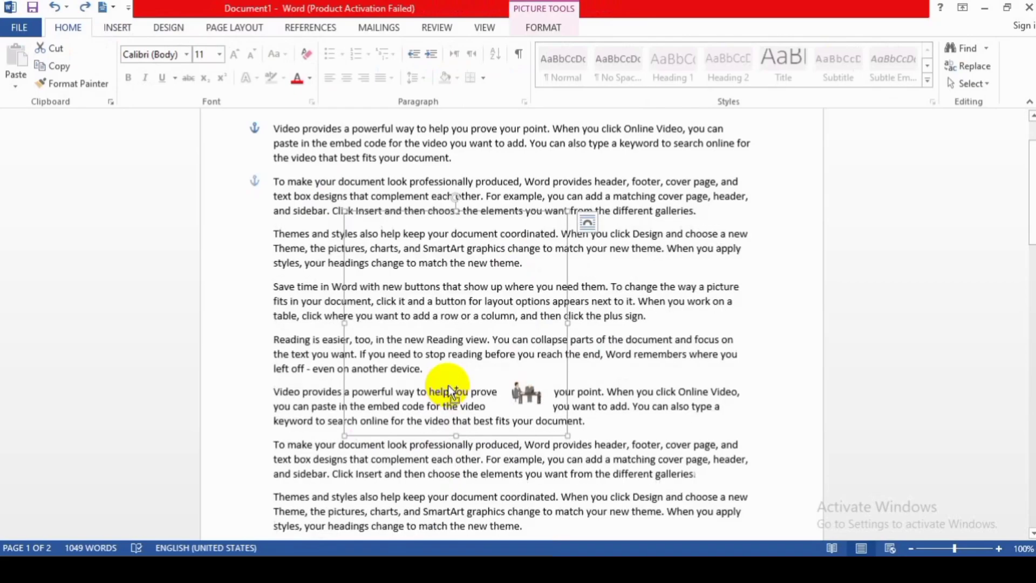
pyautogui.hotkey('ctrl', 'y')
pyautogui.click(448, 386)
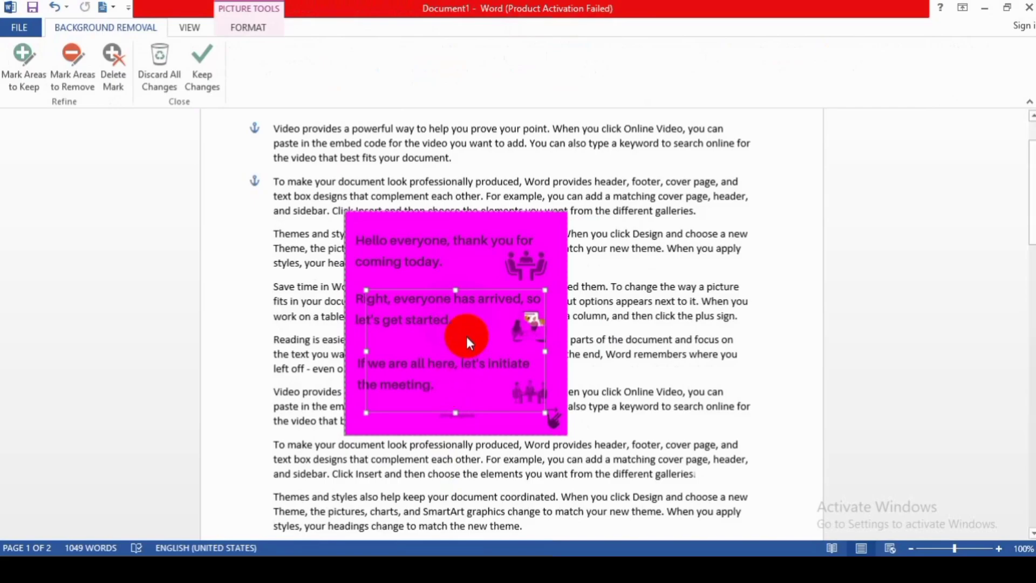
pyautogui.hotkey('ctrl', 'z')
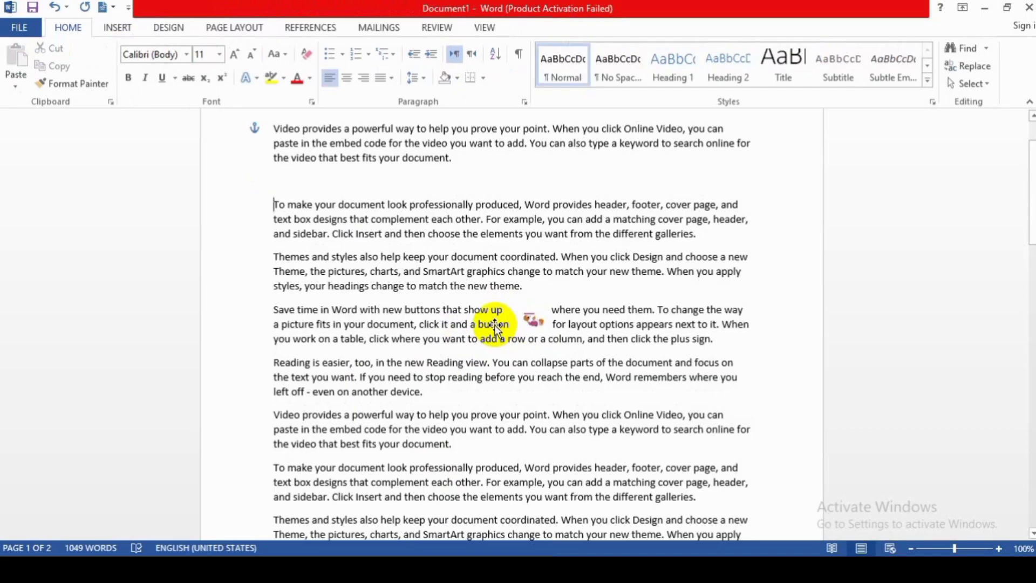
pyautogui.moveTo(494, 324); pyautogui.dragTo(527, 284)
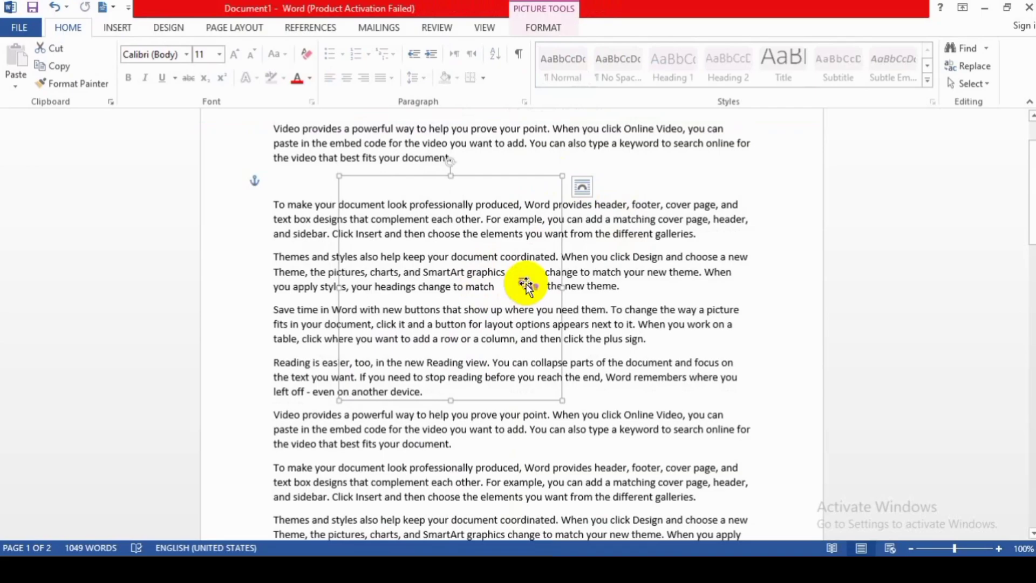
pyautogui.hotkey('ctrl', 'z')
pyautogui.hotkey('ctrl', 'z')
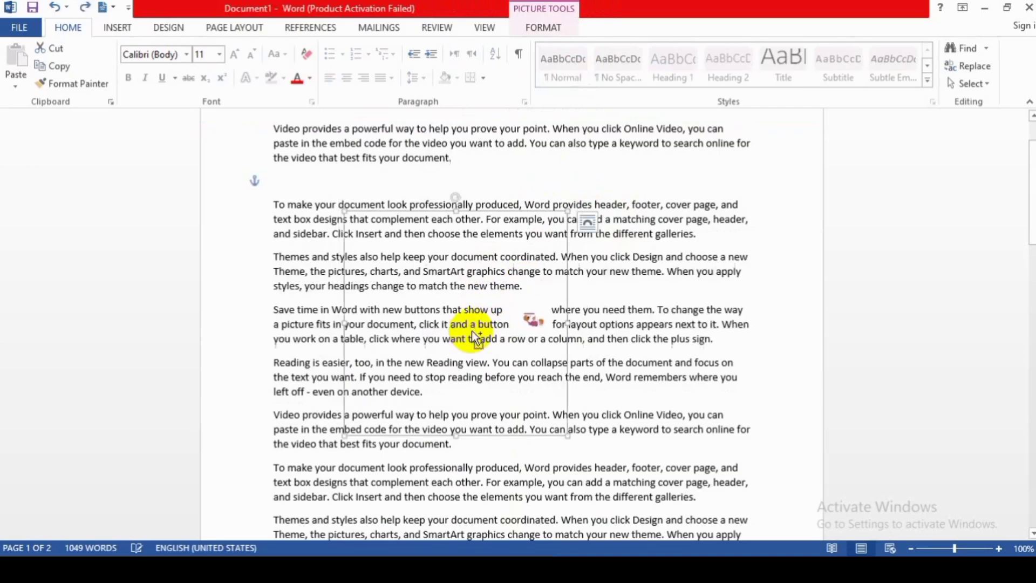
pyautogui.hotkey('ctrl', 'y')
pyautogui.hotkey('ctrl', 'y')
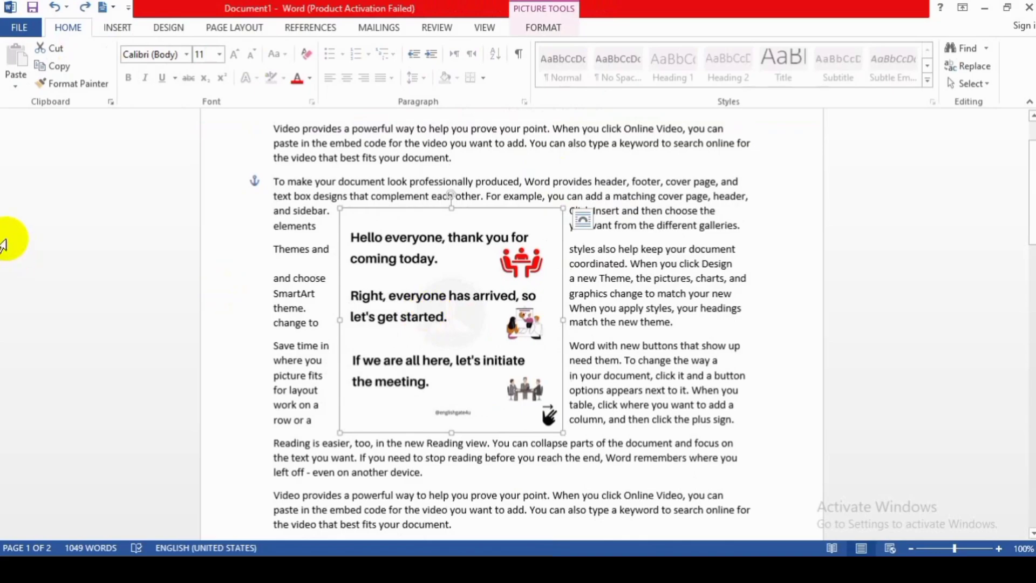
# Correct the picture's brightness and contrast, trying +20% for both before applying -40% for both.
pyautogui.doubleClick(427, 336)
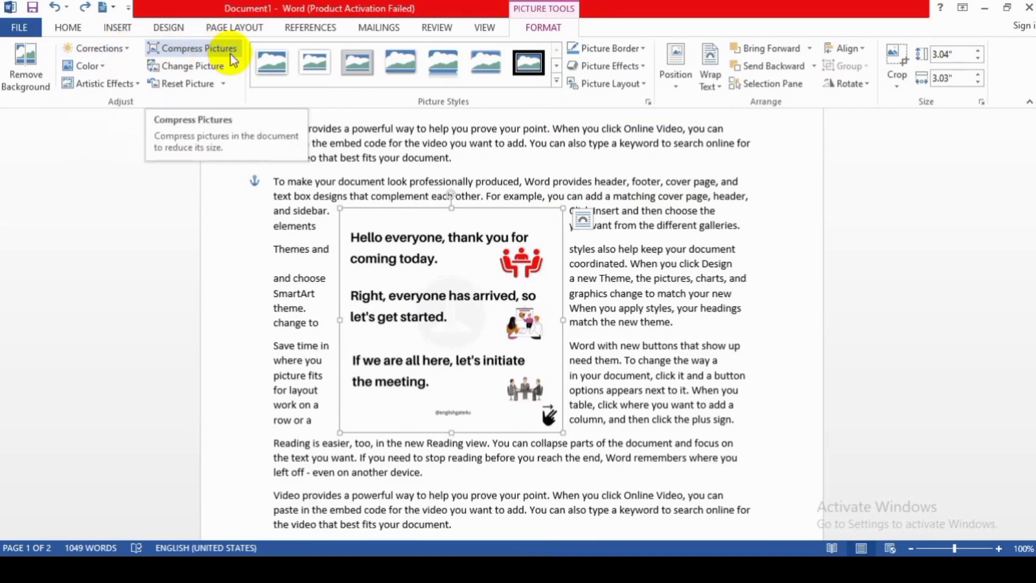
pyautogui.click(119, 49)
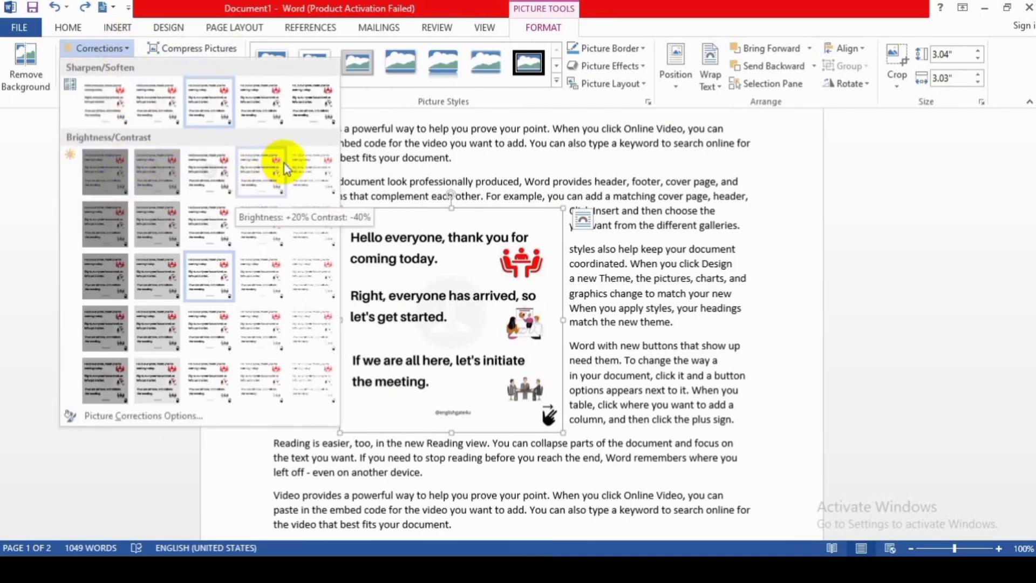
pyautogui.click(250, 310)
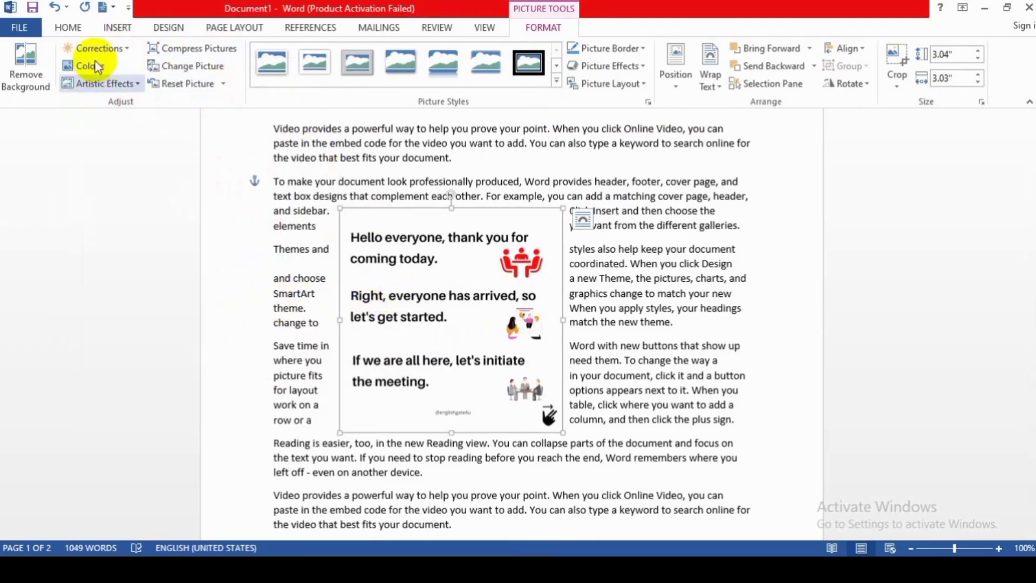
pyautogui.click(100, 48)
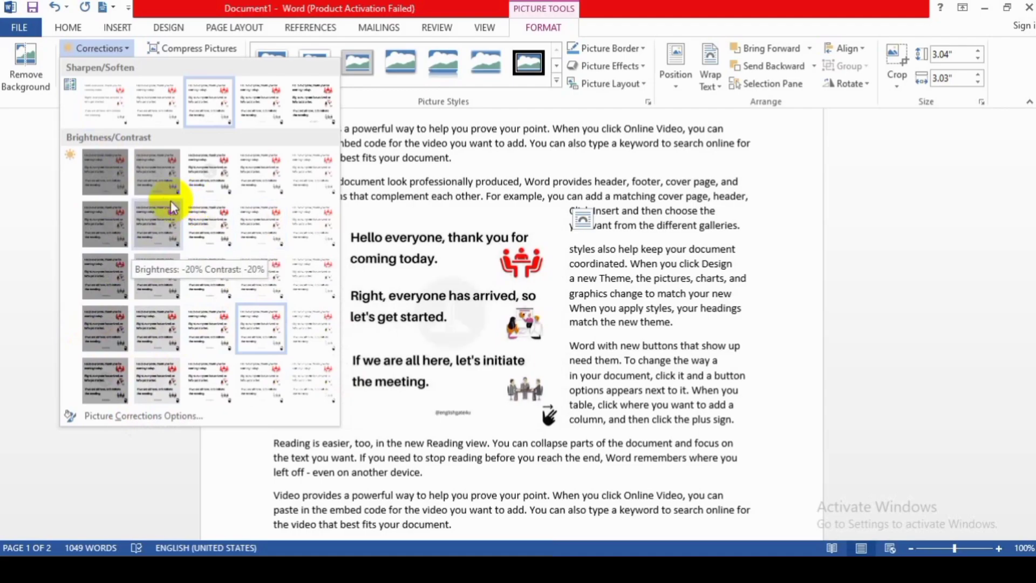
pyautogui.click(96, 178)
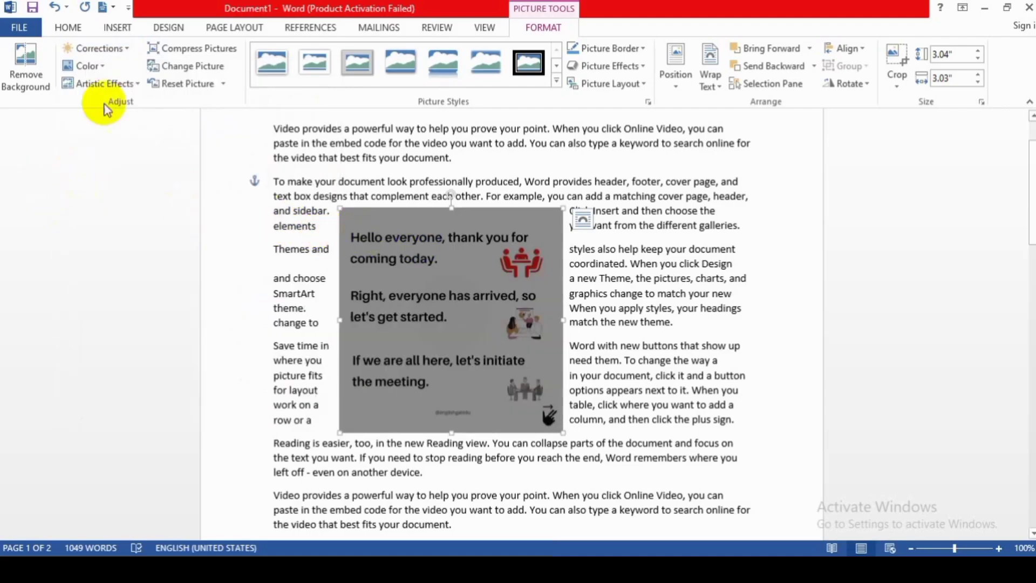
# Recolor the picture in pure black and white and preview the artistic effects on it.
pyautogui.click(106, 67)
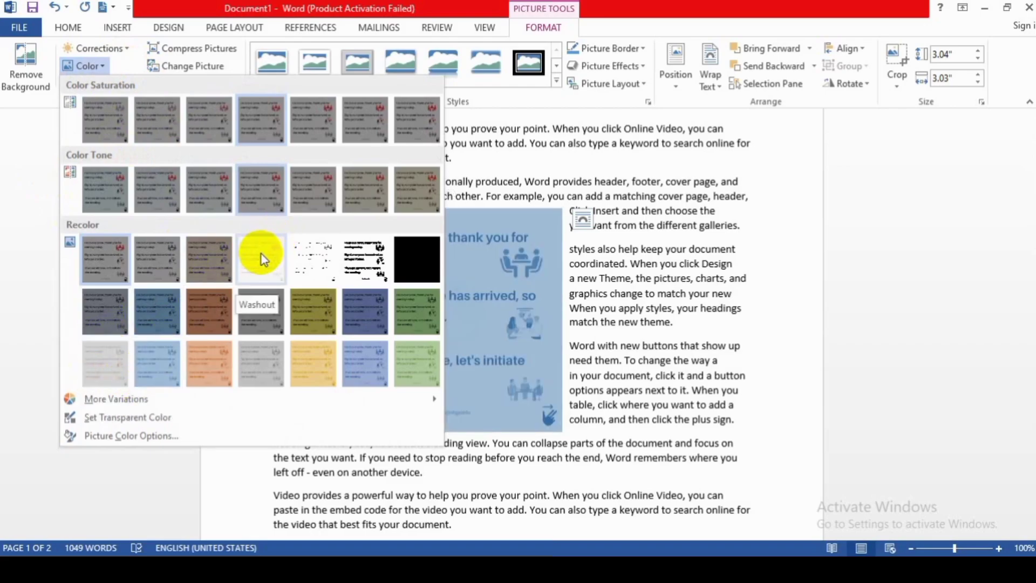
pyautogui.click(367, 267)
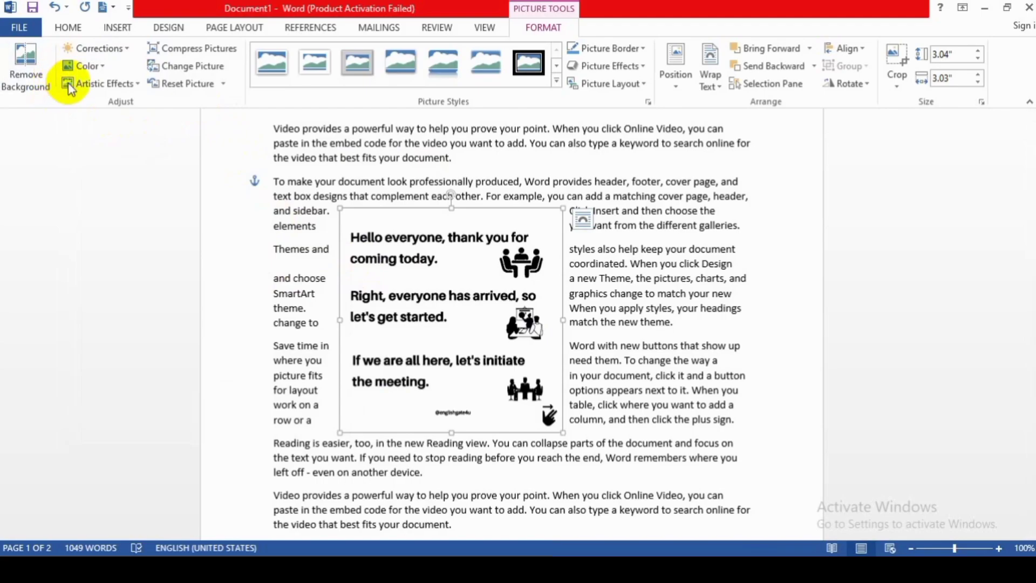
pyautogui.click(102, 87)
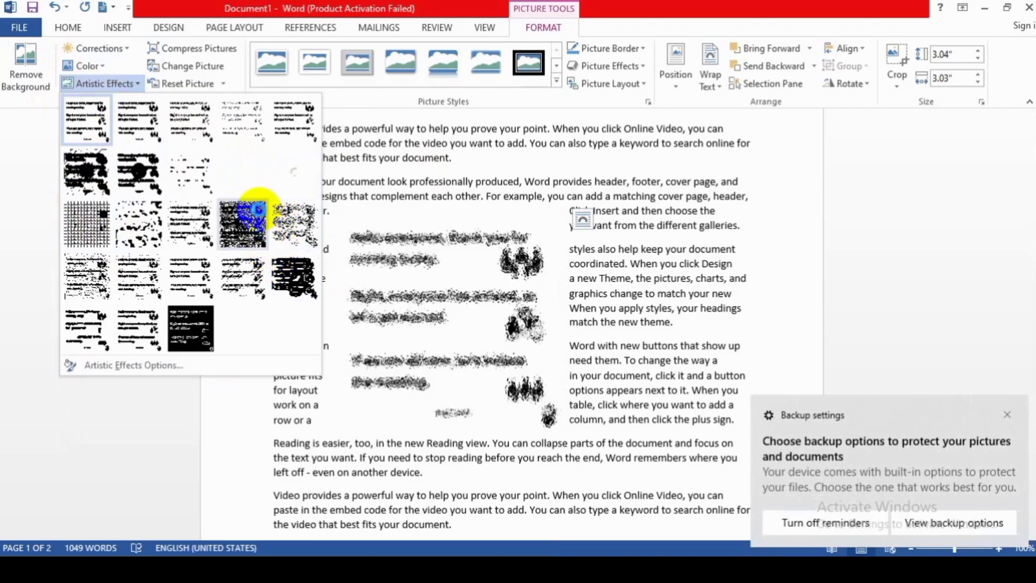
# Compress only this picture at document resolution with cropped areas deleted, and move it up beside the second paragraph.
pyautogui.click(214, 49)
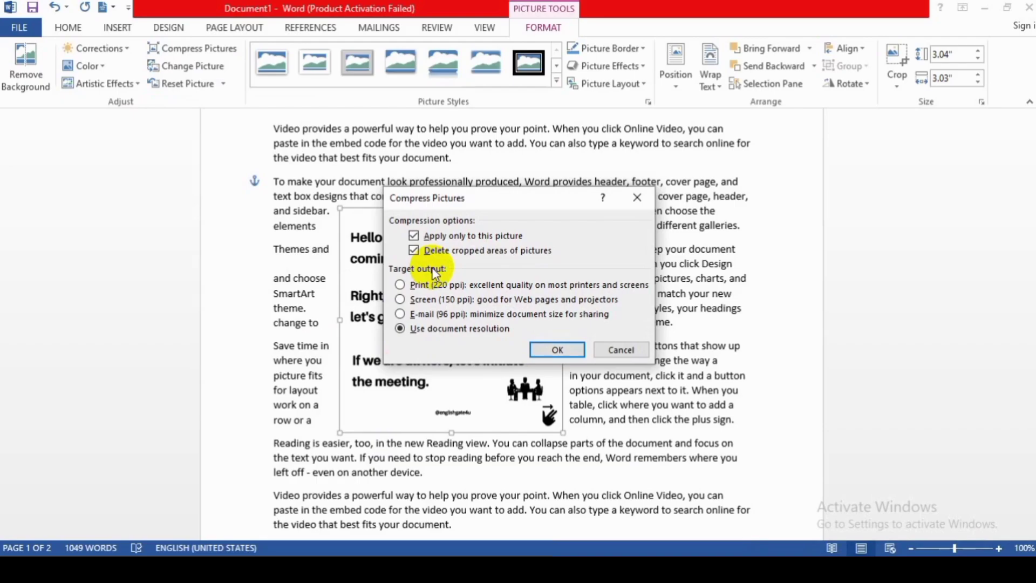
pyautogui.click(558, 349)
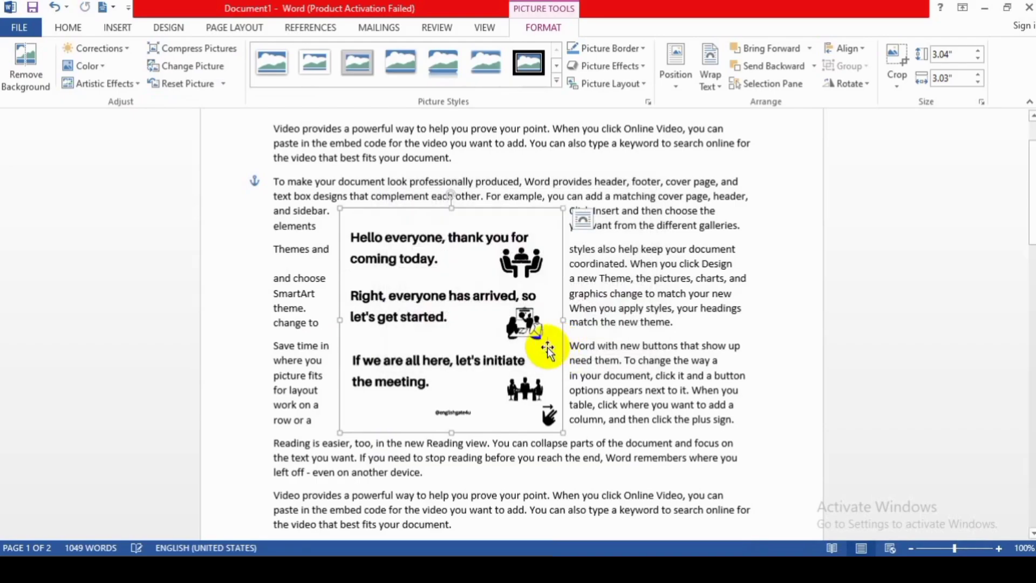
pyautogui.moveTo(466, 326); pyautogui.dragTo(469, 303)
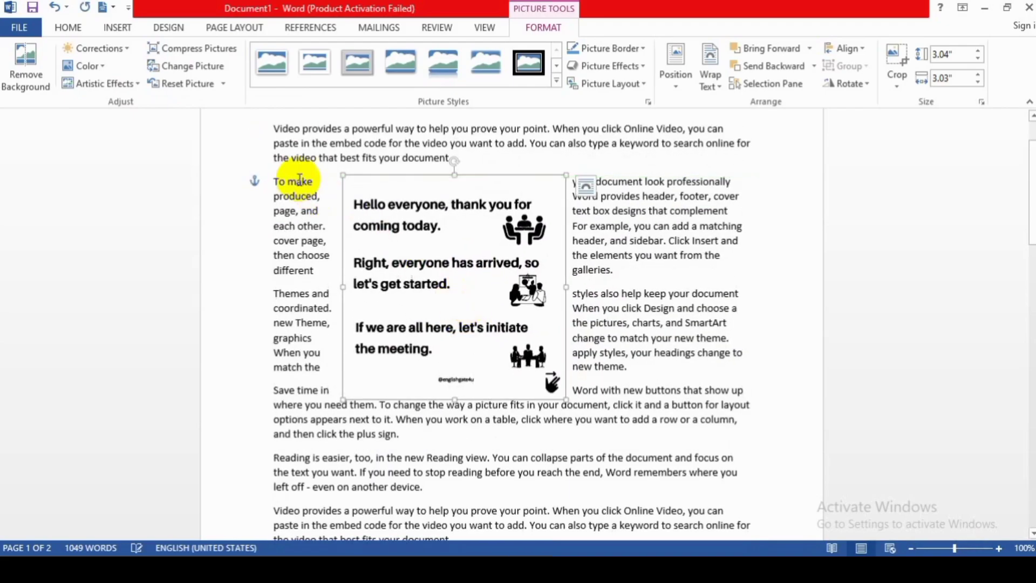
# Replace the picture with the image file [000905] from the computer, working offline.
pyautogui.click(225, 69)
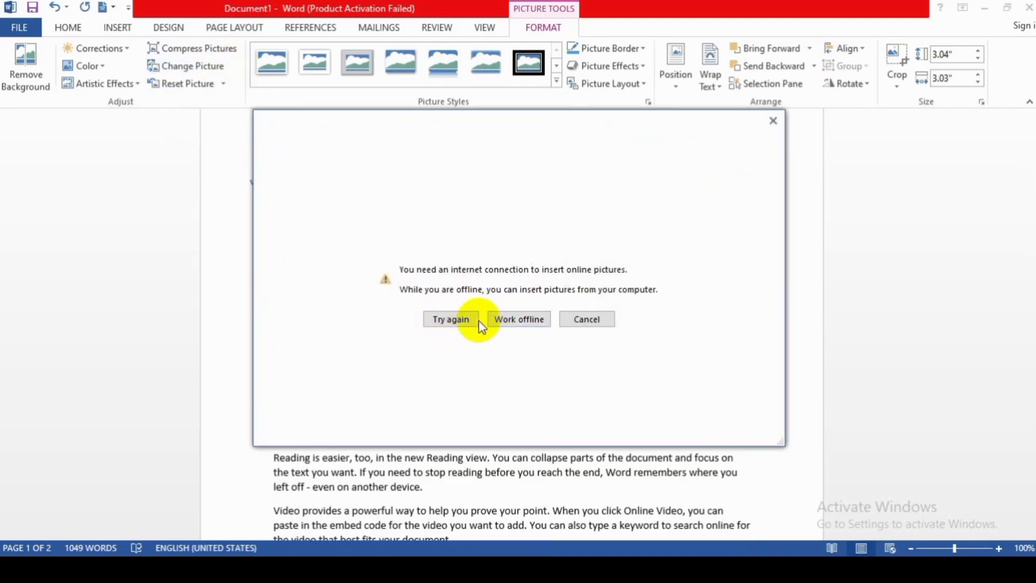
pyautogui.click(530, 326)
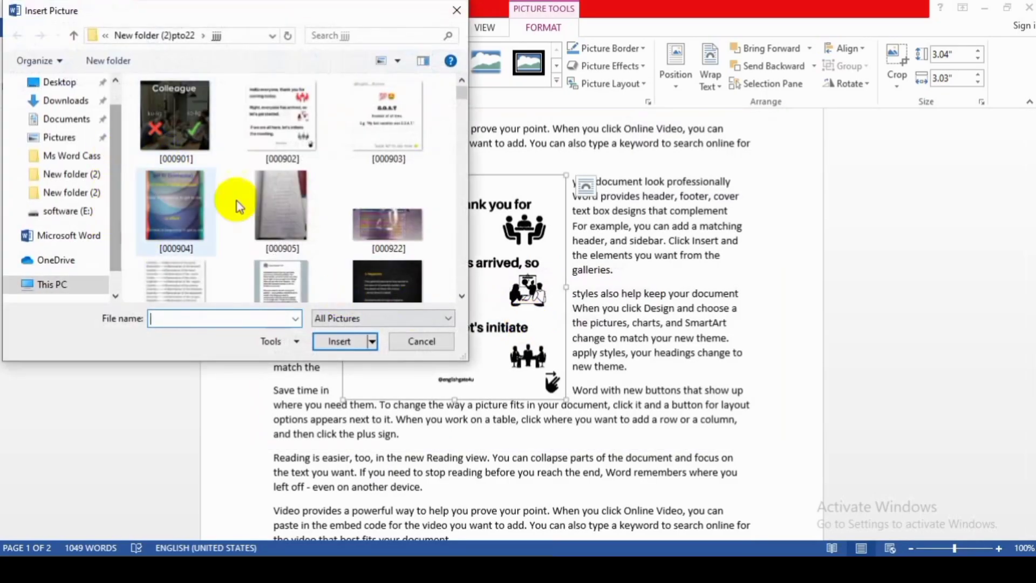
pyautogui.click(286, 224)
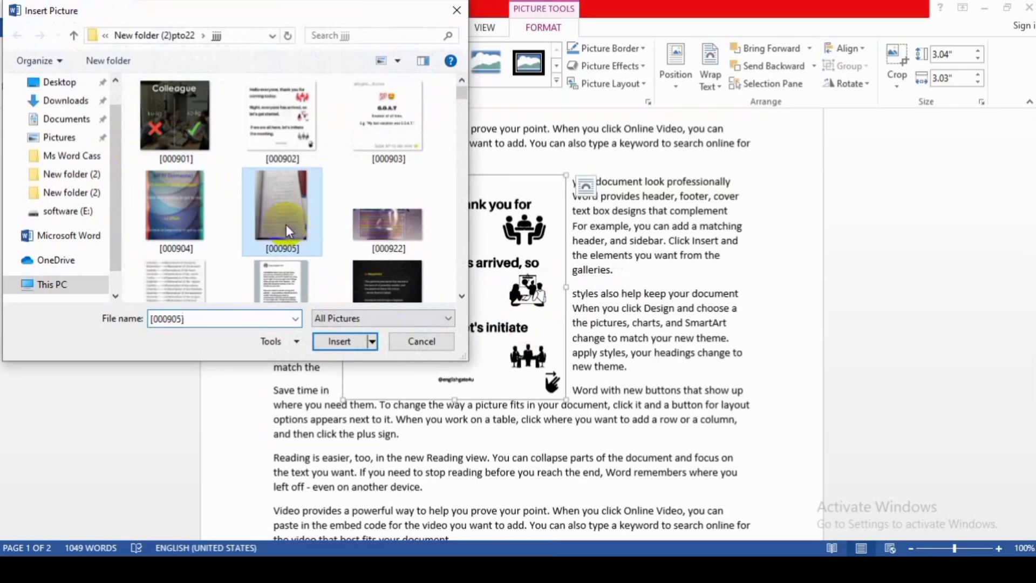
pyautogui.click(345, 343)
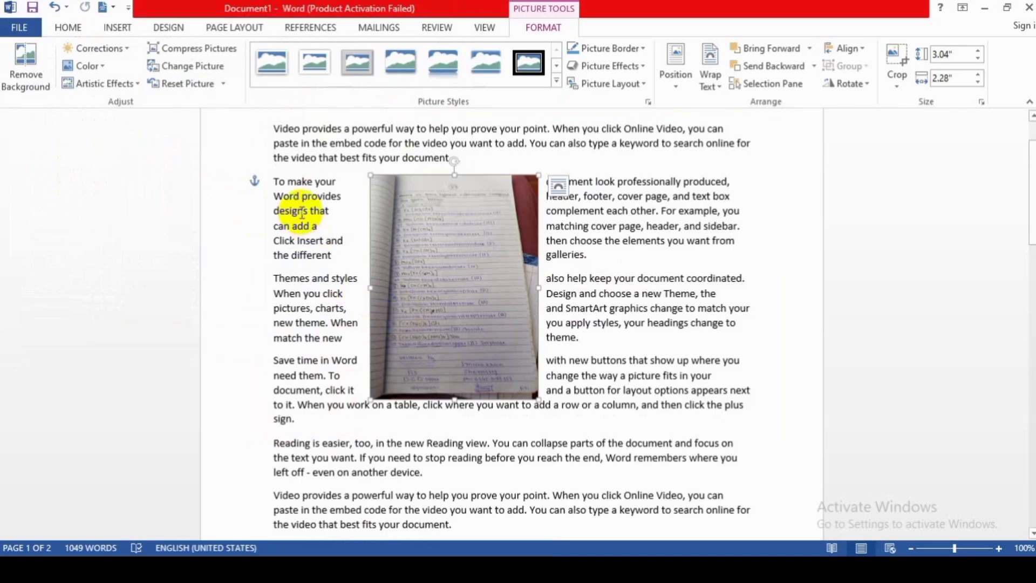
# Reset the replacement picture's formatting and compress only this picture using the document resolution.
pyautogui.click(208, 87)
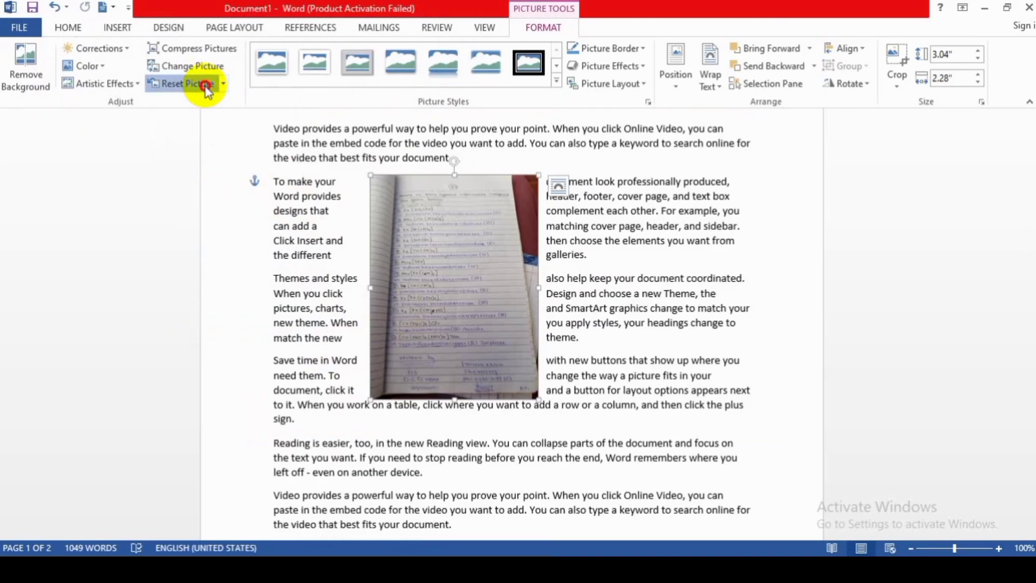
pyautogui.click(208, 49)
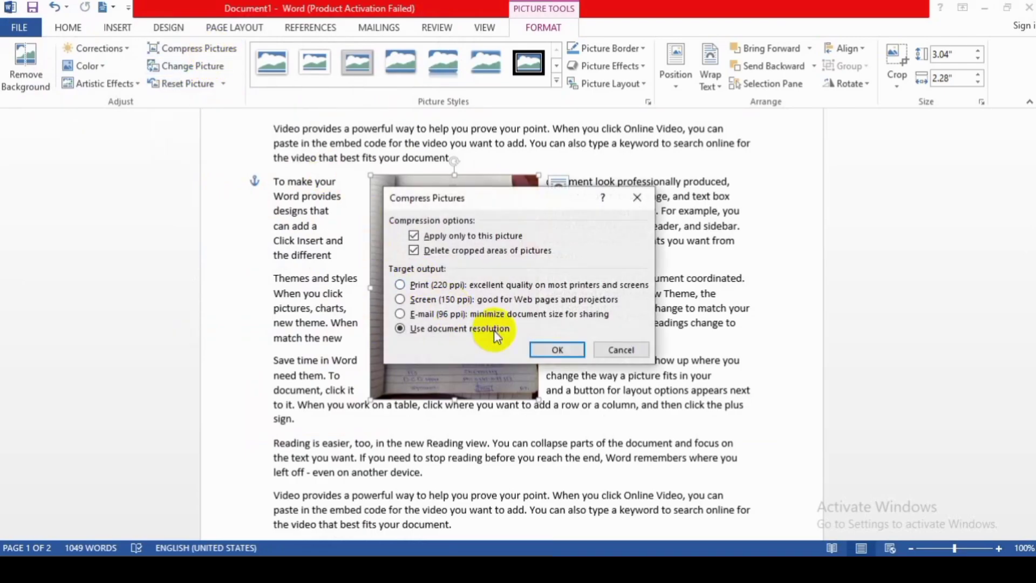
pyautogui.click(559, 354)
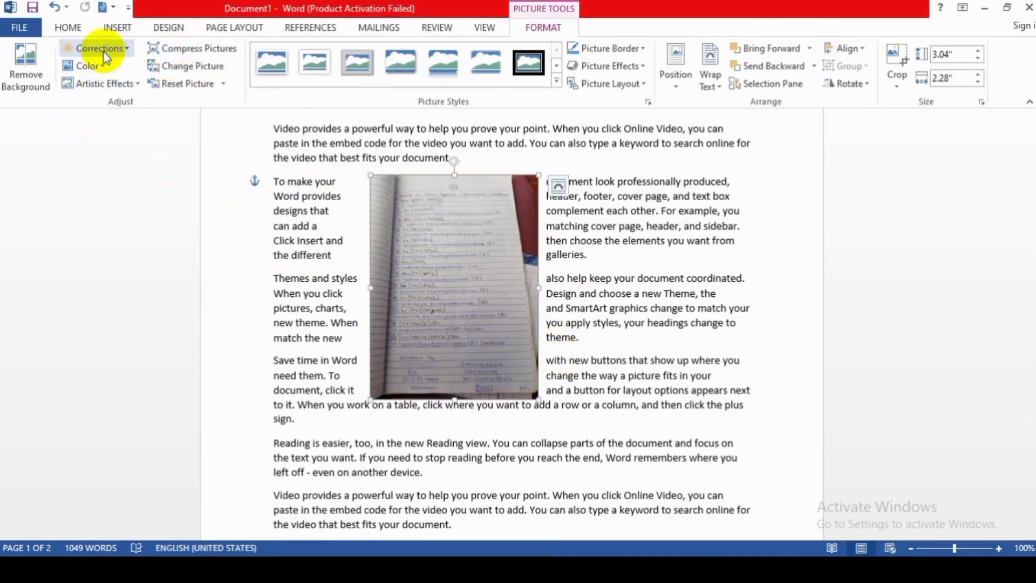
# Try the coolest color tone and the glowing-edges artistic effect on the notebook picture, and reset its formatting.
pyautogui.click(89, 65)
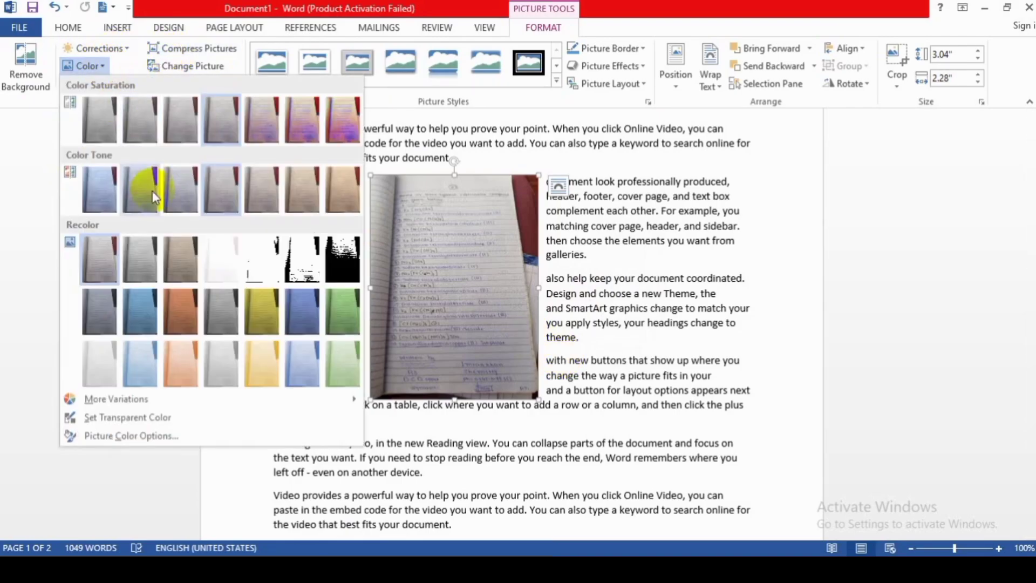
pyautogui.click(112, 198)
pyautogui.click(130, 84)
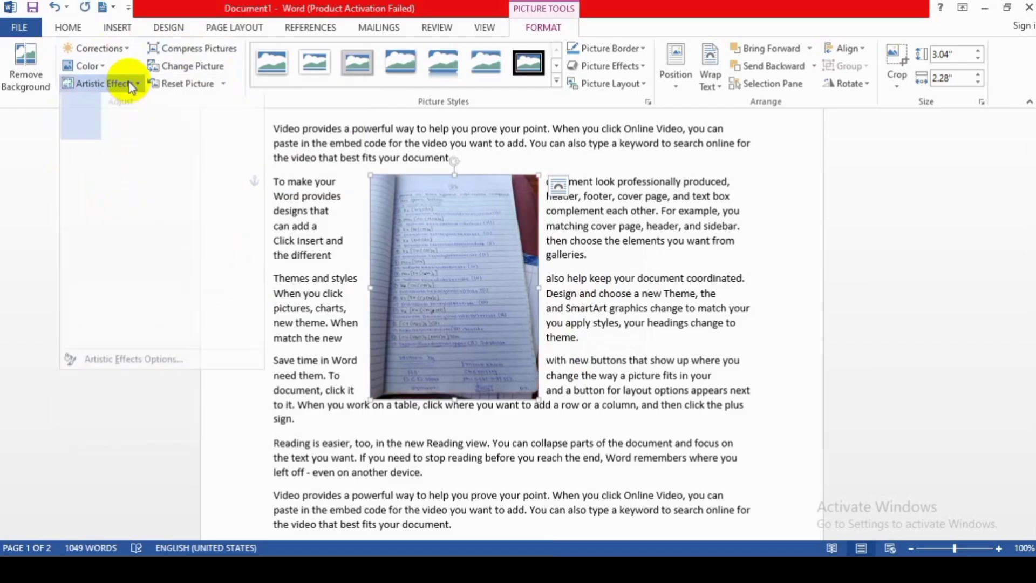
pyautogui.click(163, 324)
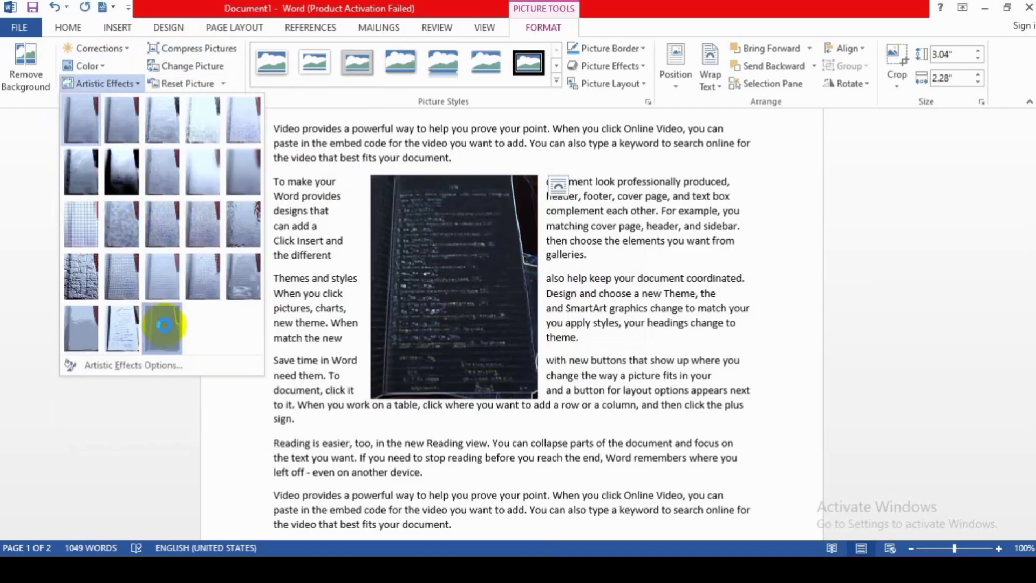
pyautogui.click(210, 87)
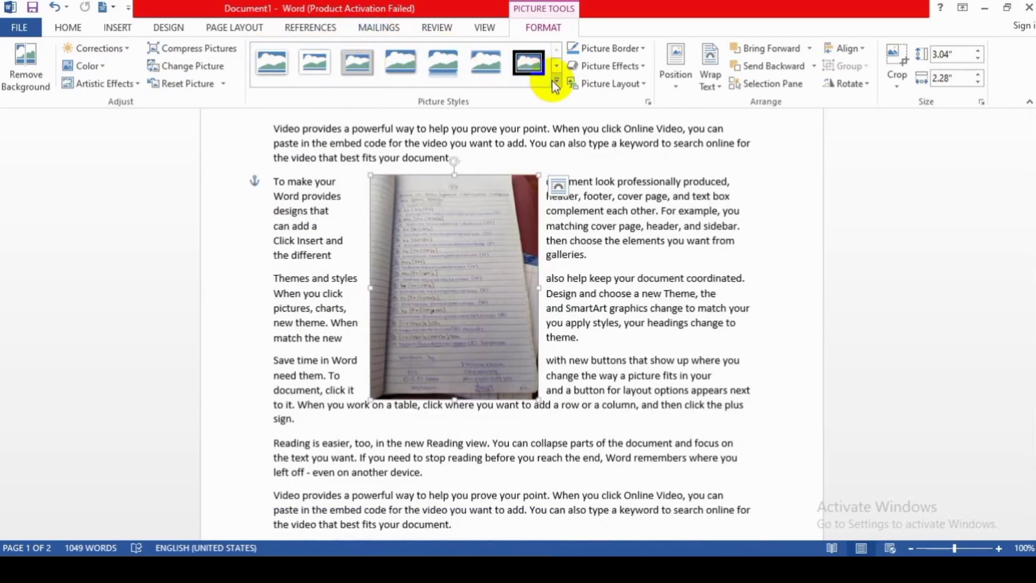
# Apply the thick double black frame picture style to the notebook picture and nudge it slightly left.
pyautogui.click(554, 82)
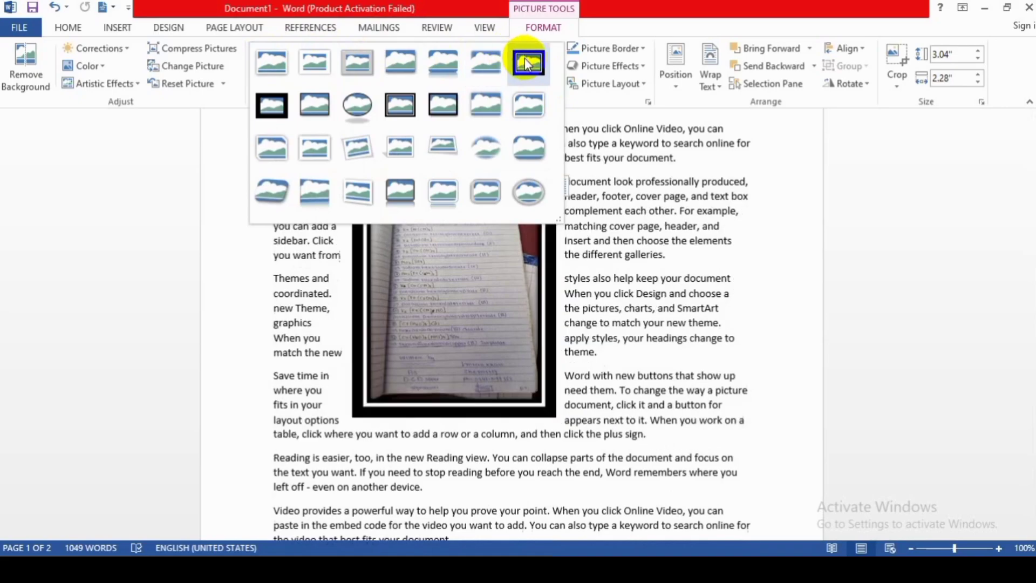
pyautogui.click(527, 64)
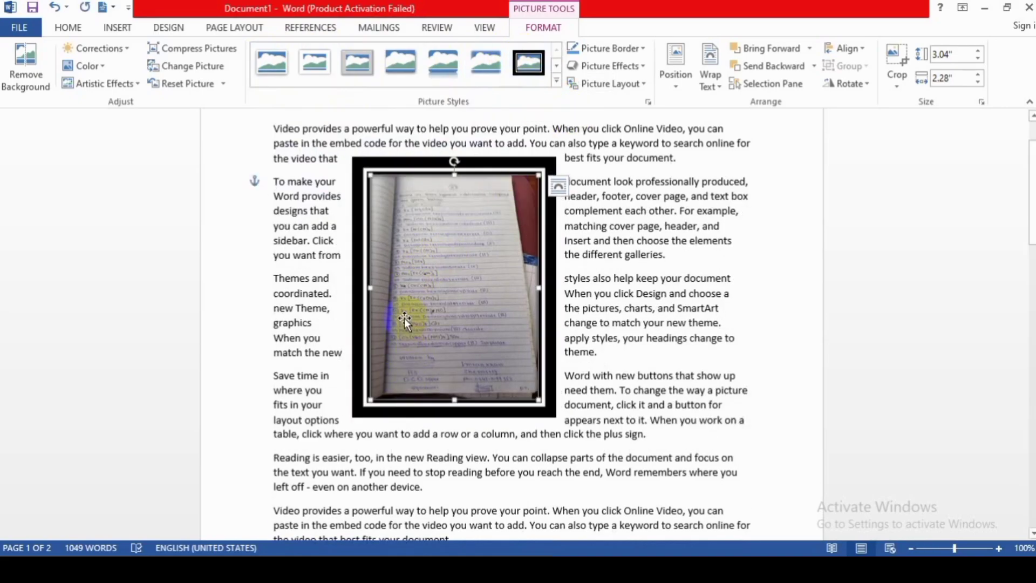
pyautogui.click(366, 290)
pyautogui.moveTo(365, 290); pyautogui.dragTo(340, 291)
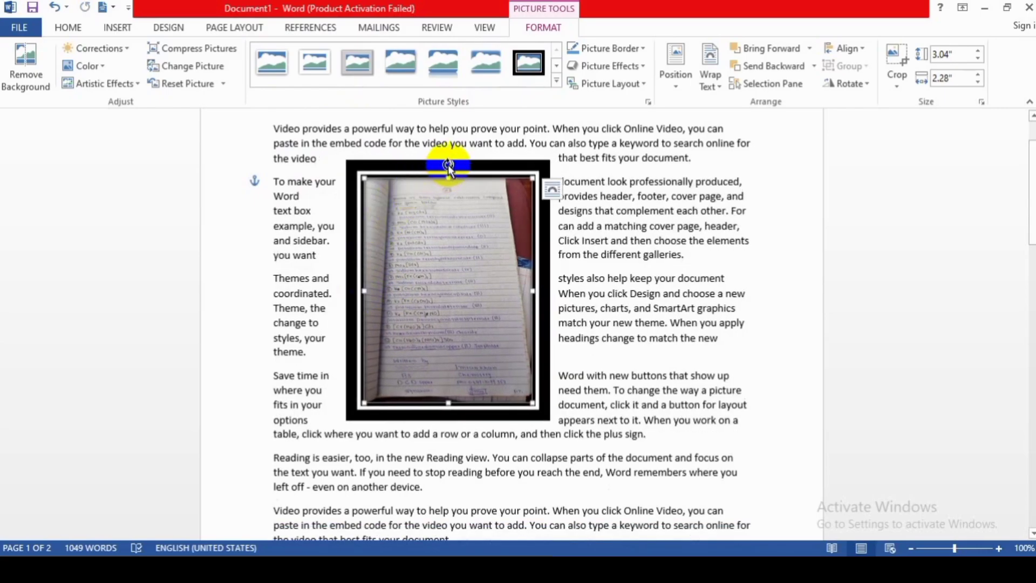
# Move the framed picture to the left margin of the text and tilt it slightly counter-clockwise.
pyautogui.moveTo(448, 165); pyautogui.dragTo(456, 204)
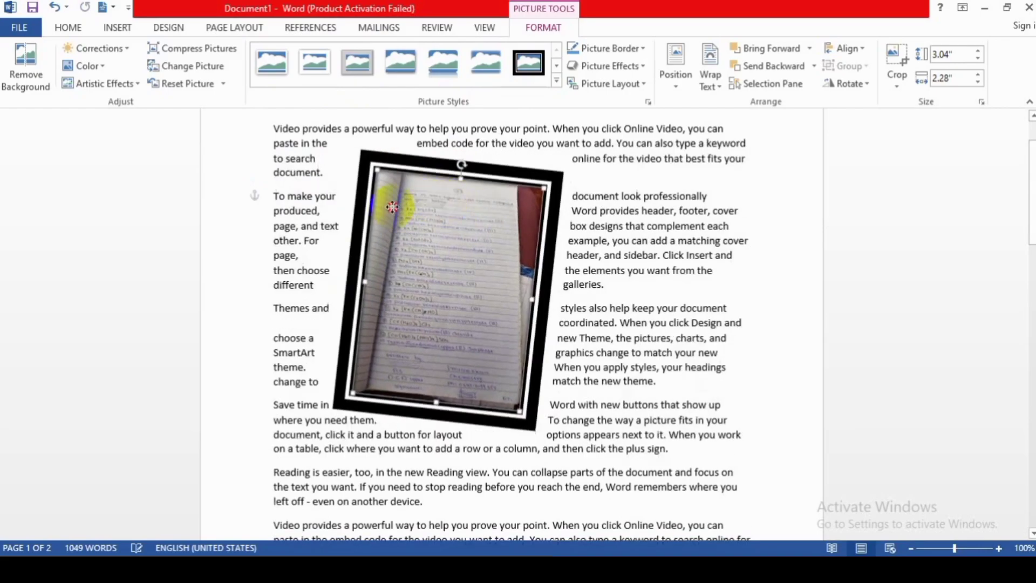
pyautogui.moveTo(393, 207); pyautogui.dragTo(372, 217)
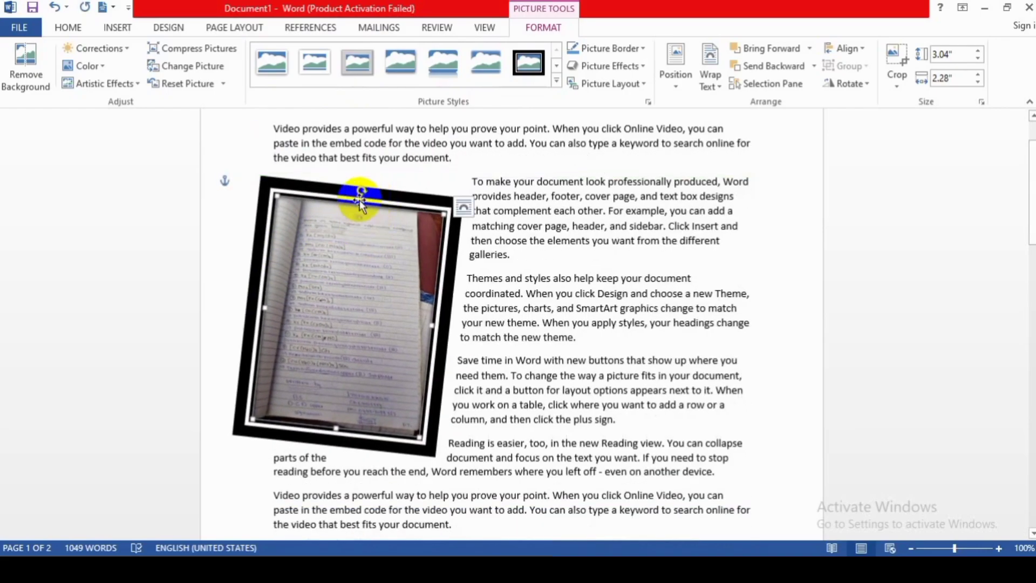
pyautogui.moveTo(351, 183)
pyautogui.mouseDown()
pyautogui.moveTo(331, 178)
pyautogui.moveTo(354, 180)
pyautogui.mouseUp()
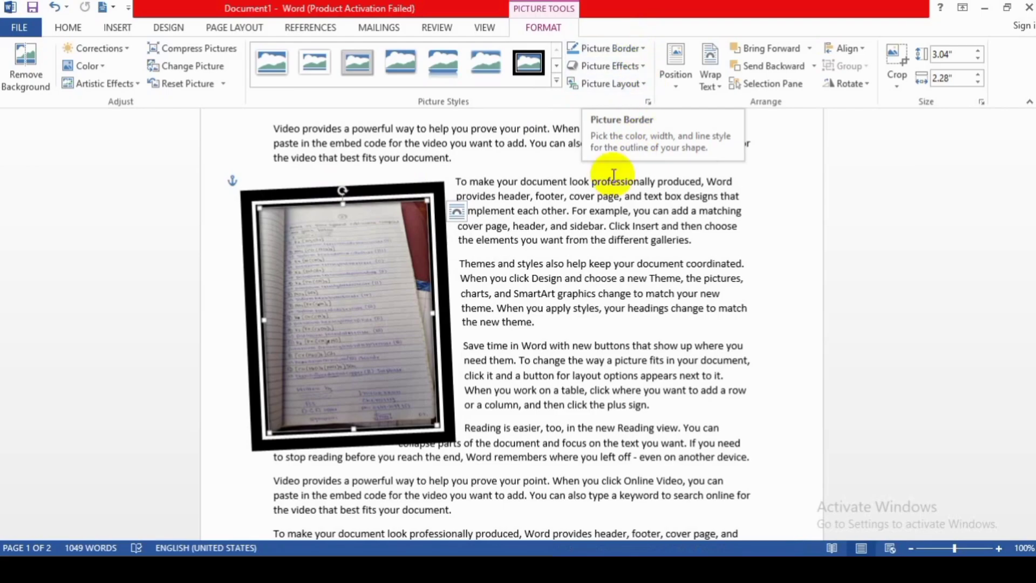
# Set the border color of the framed notebook picture to the gold theme color.
pyautogui.click(424, 227)
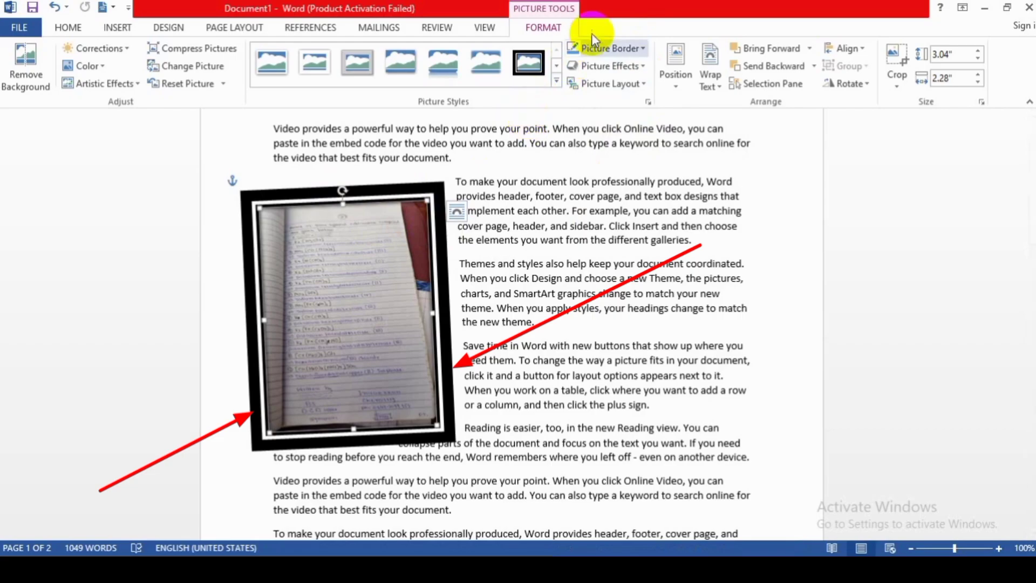
pyautogui.click(595, 50)
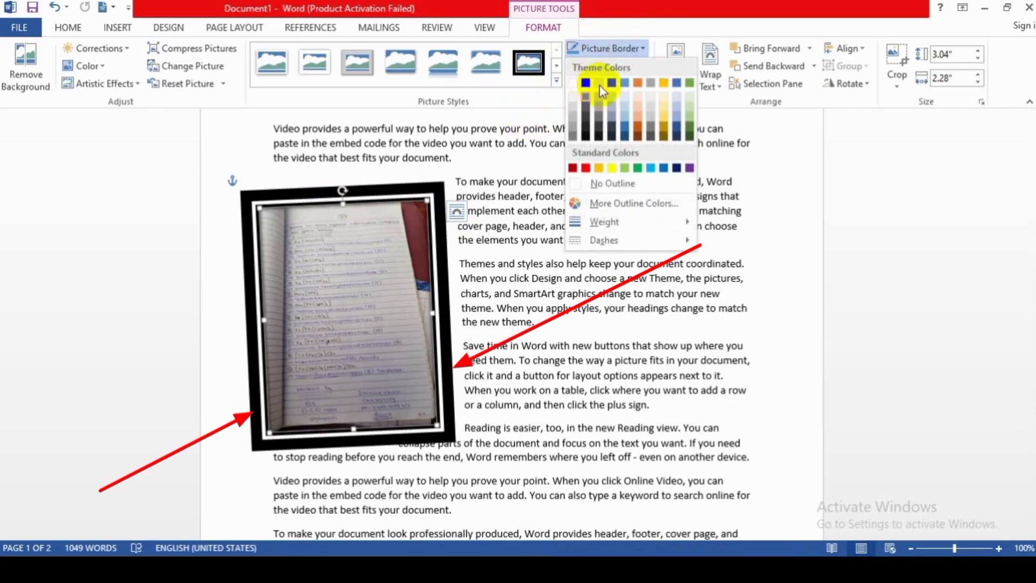
pyautogui.click(663, 83)
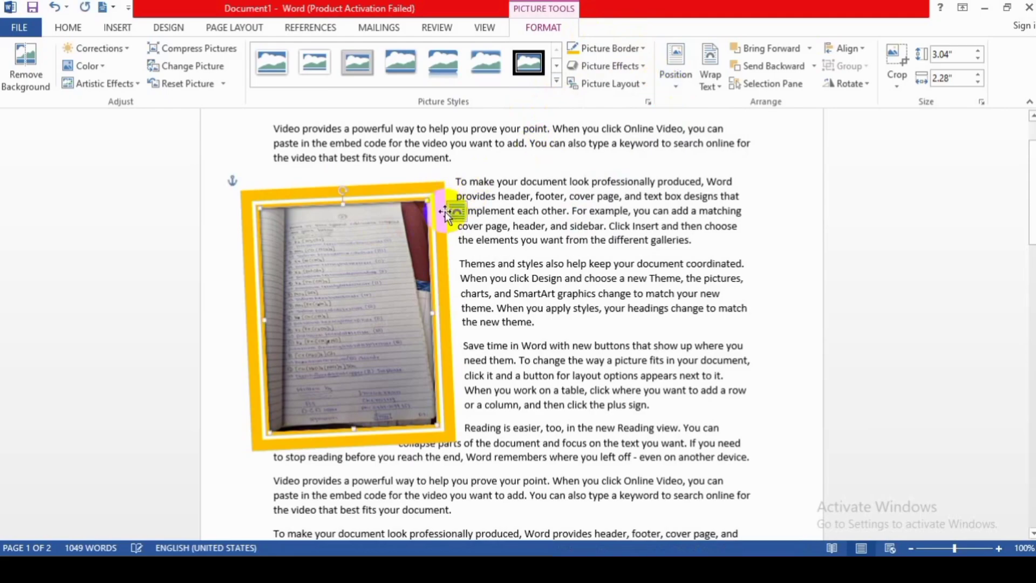
# Preview the shadow, glow and soft-edge effects on the picture, and apply a Parallel 3-D rotation preset that slants it upward to the right.
pyautogui.click(612, 69)
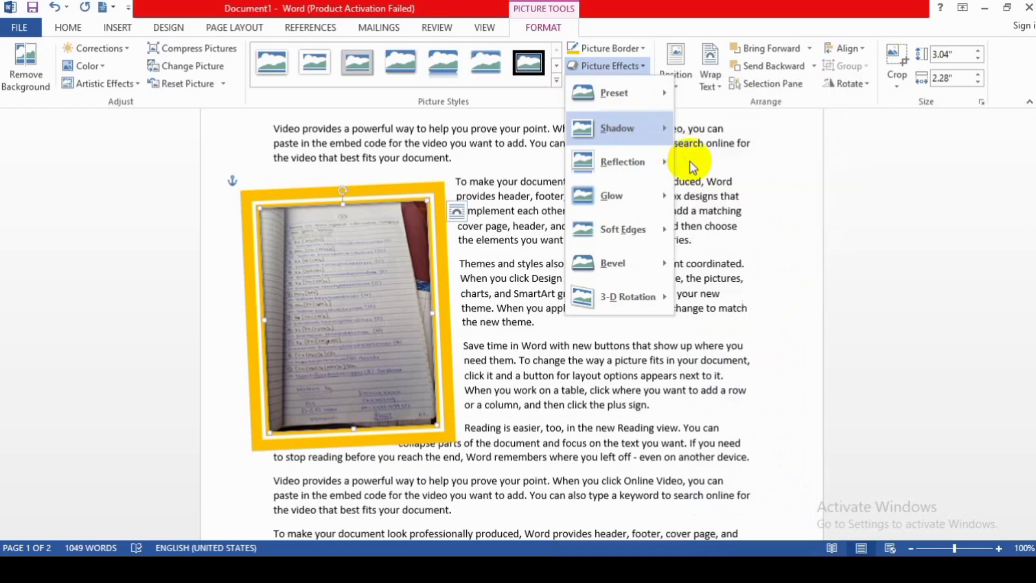
pyautogui.moveTo(630, 128)
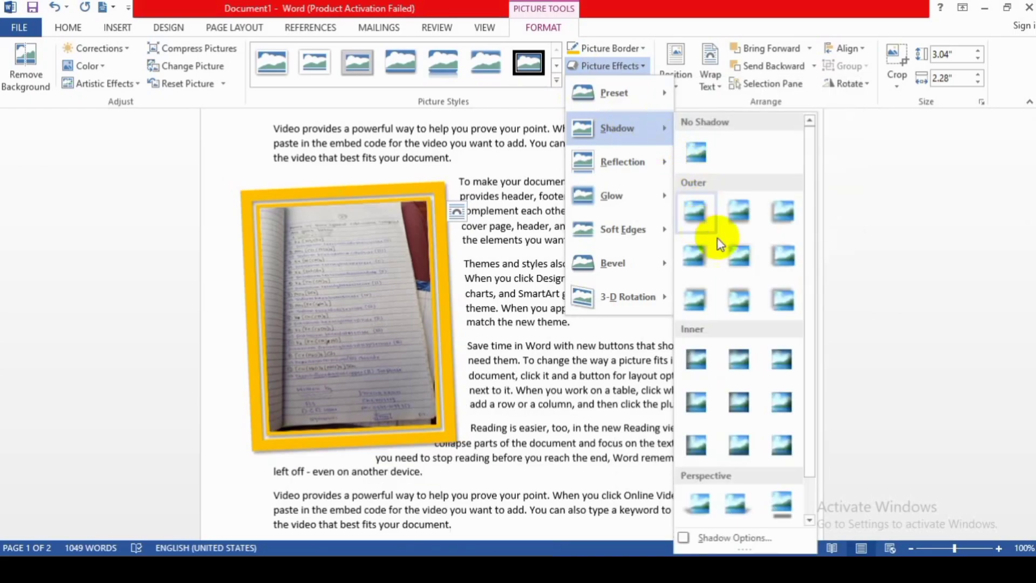
pyautogui.scroll(-1, 746, 342)
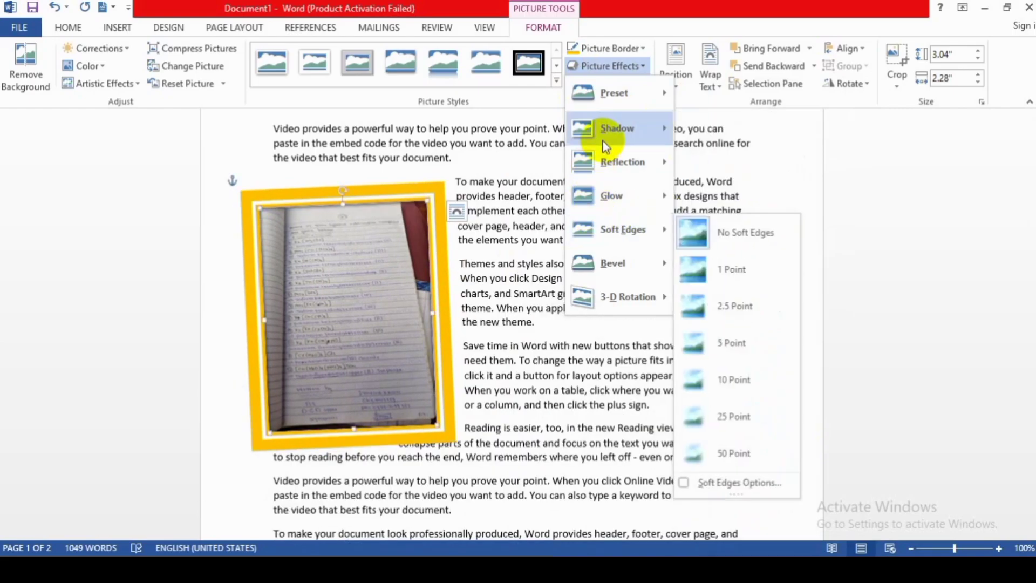
pyautogui.moveTo(619, 196)
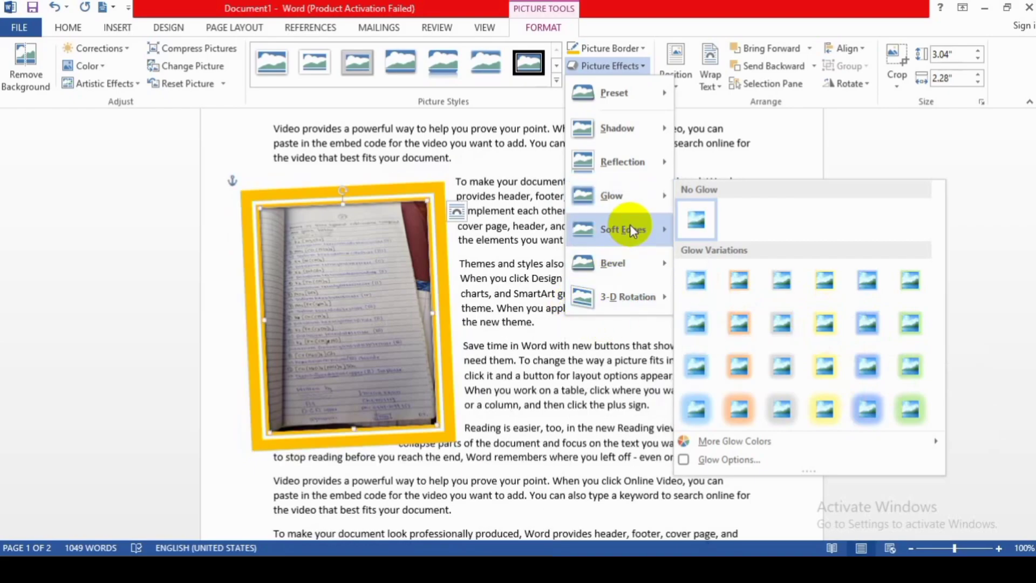
pyautogui.moveTo(629, 224)
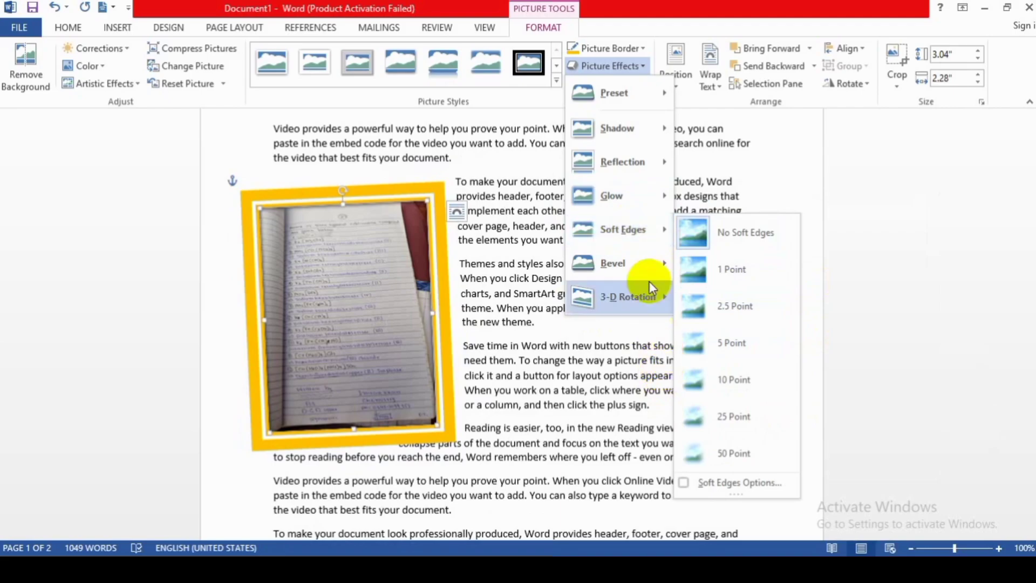
pyautogui.moveTo(651, 307)
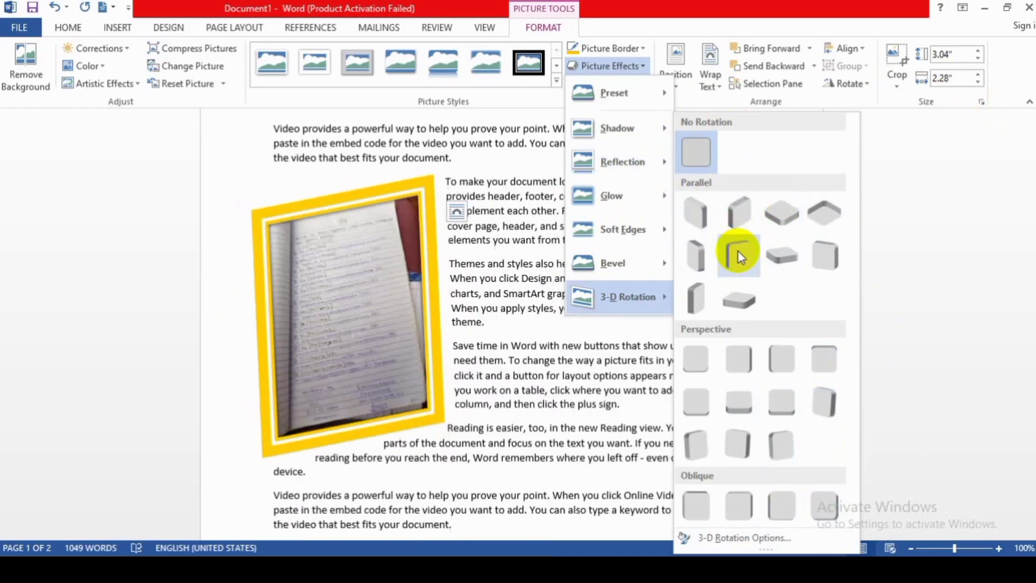
pyautogui.click(739, 245)
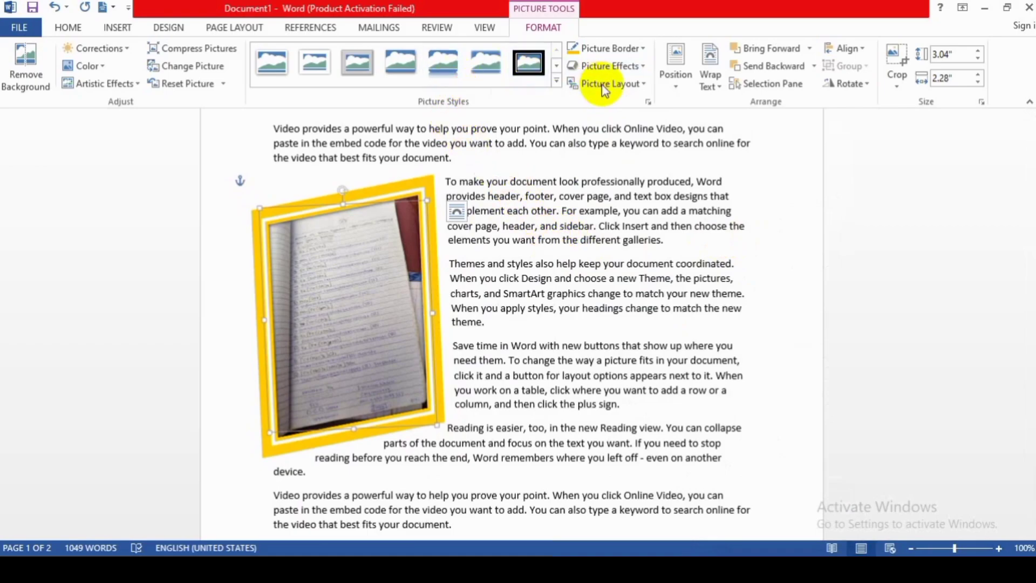
# Convert the picture to the Accented Picture layout and enter "xzxczxz" as its caption text.
pyautogui.click(648, 85)
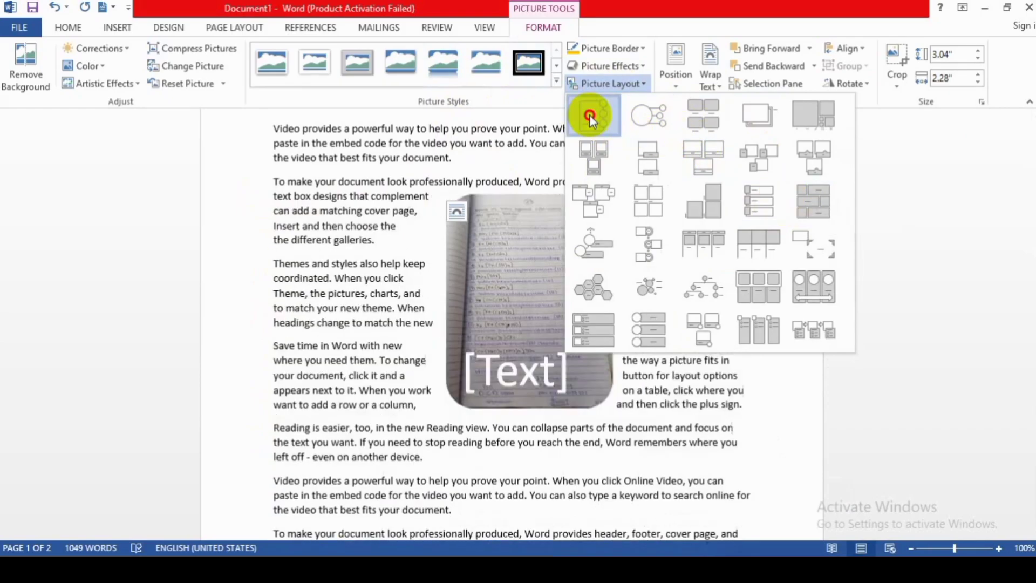
pyautogui.click(590, 116)
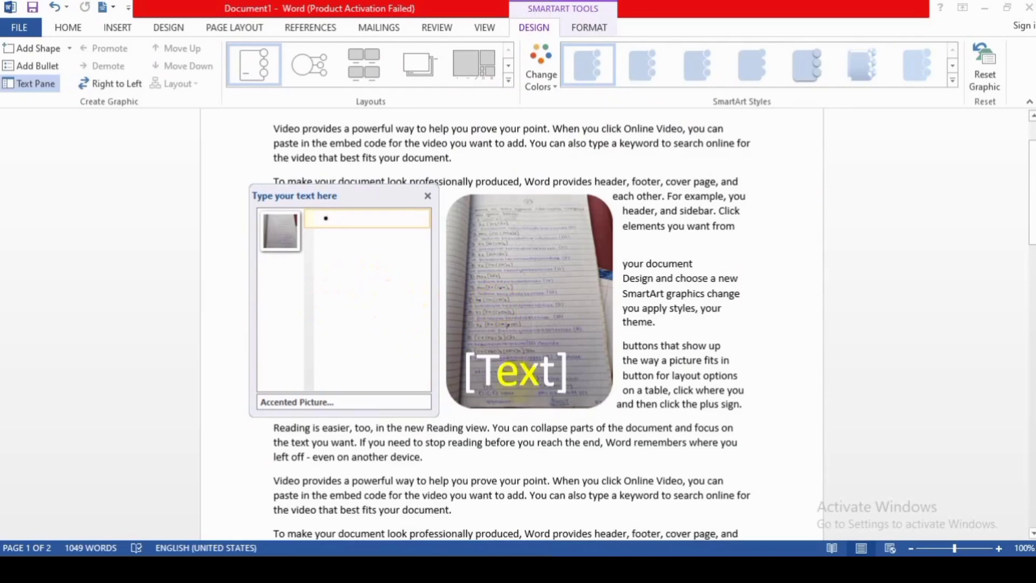
pyautogui.click(517, 372)
pyautogui.write('xzxczxz')
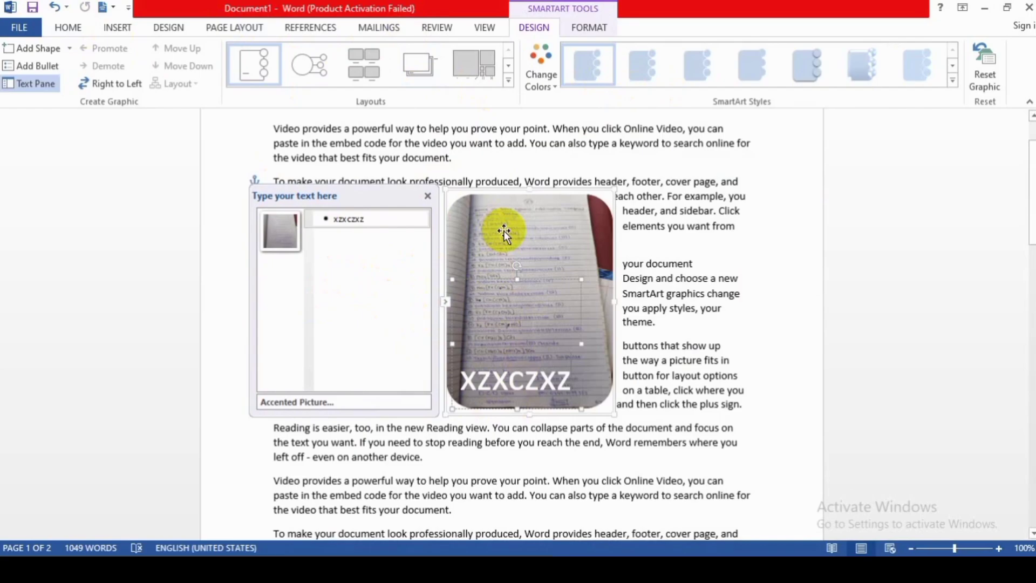
# Undo the caption text, the SmartArt picture layout and the 3-D rotation.
pyautogui.hotkey('ctrl', 'z')
pyautogui.hotkey('ctrl', 'z')
pyautogui.hotkey('ctrl', 'z')
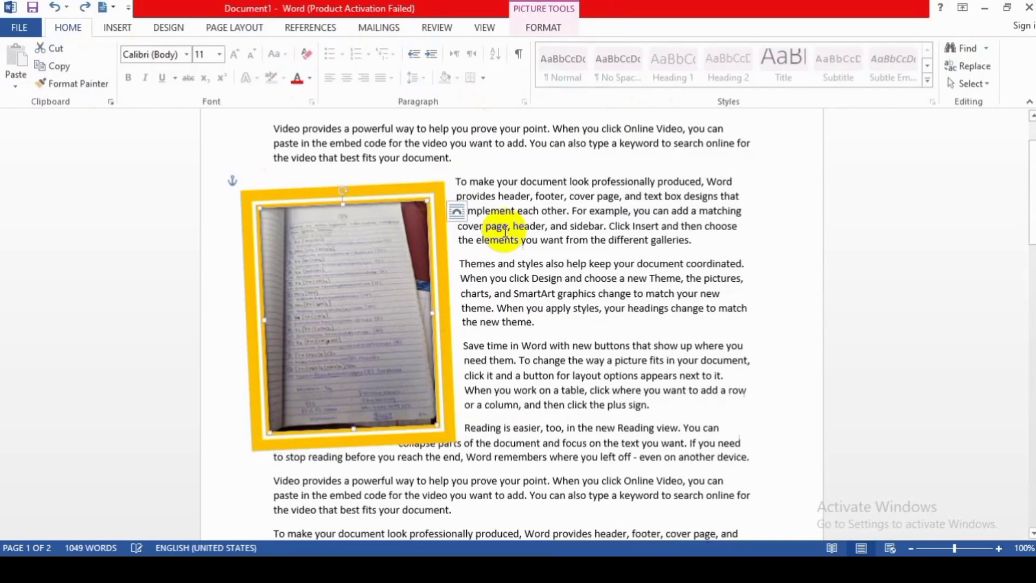
# Position the gold-framed picture in Top Center with Square Text Wrapping.
pyautogui.doubleClick(402, 261)
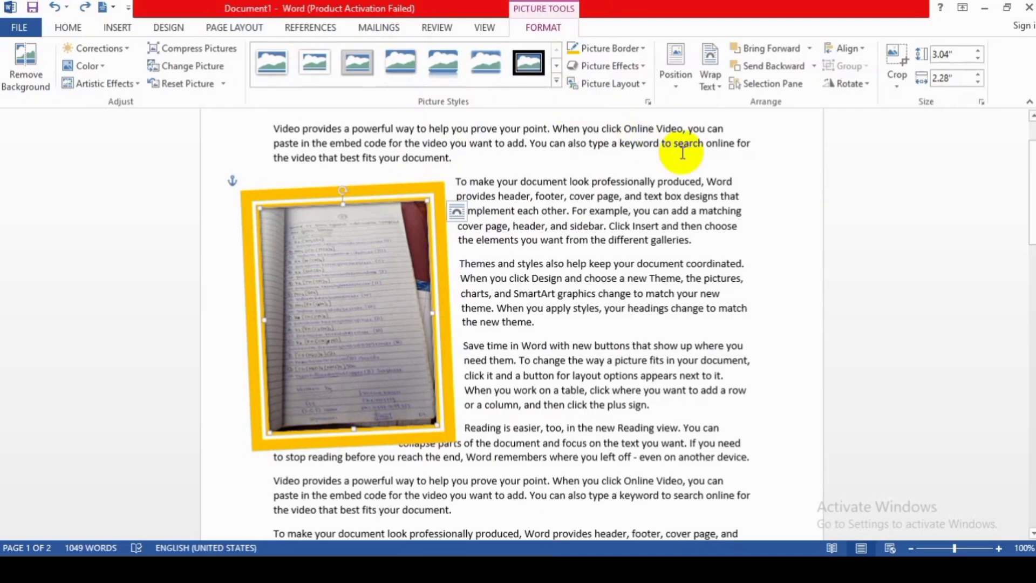
pyautogui.click(683, 90)
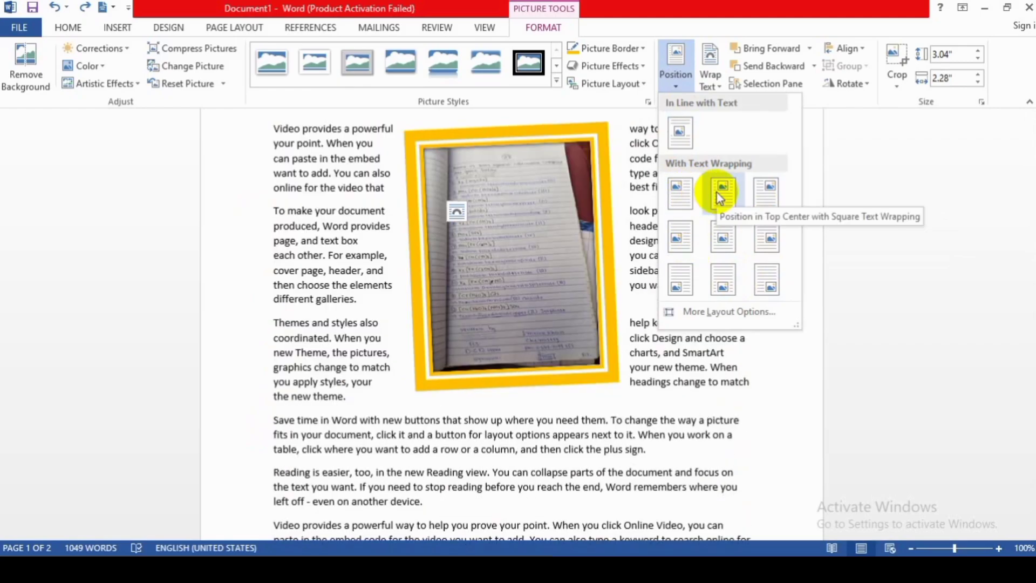
pyautogui.click(716, 192)
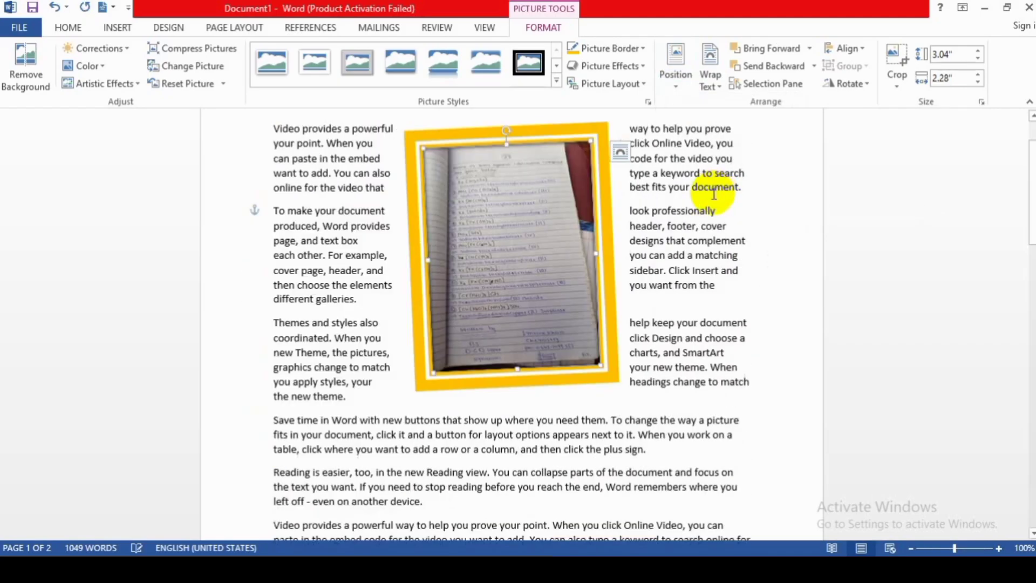
# Set the picture's text wrapping to In Line with Text and enter a run of filler letters starting with "ghgjgj" directly before it.
pyautogui.click(710, 67)
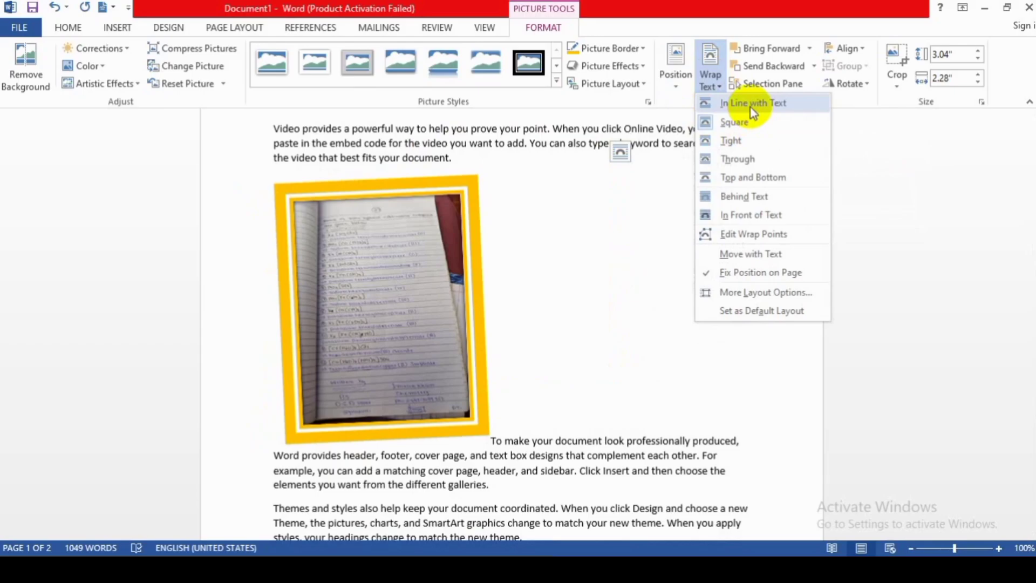
pyautogui.click(751, 110)
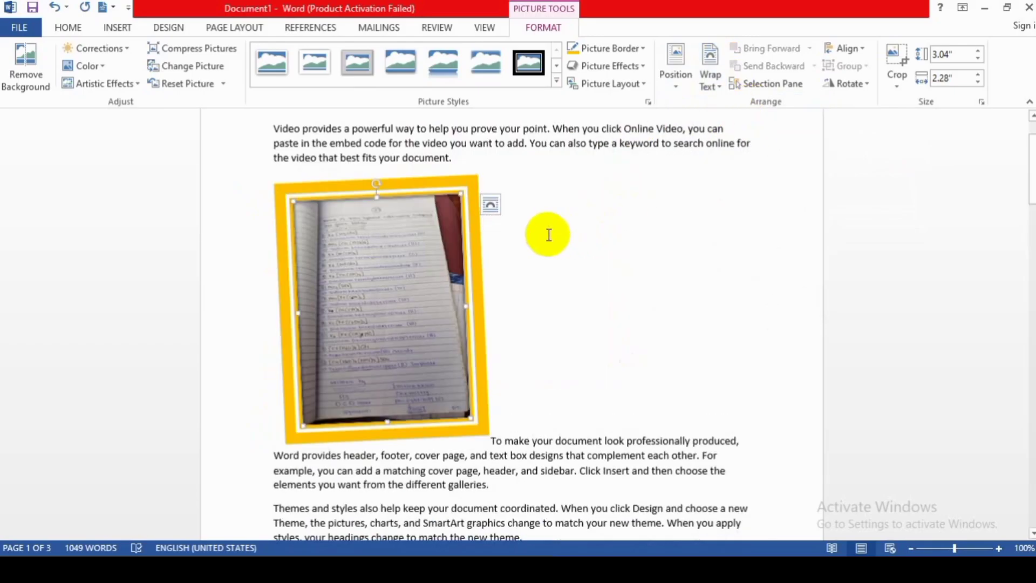
pyautogui.press('Left')
pyautogui.write('ghgjgjgj')
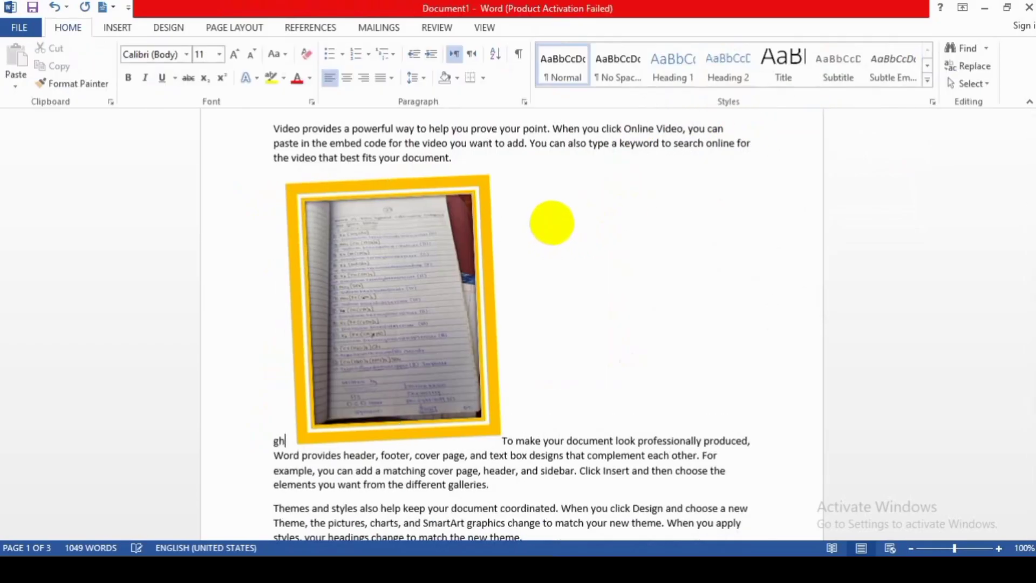
pyautogui.write('gjggh')
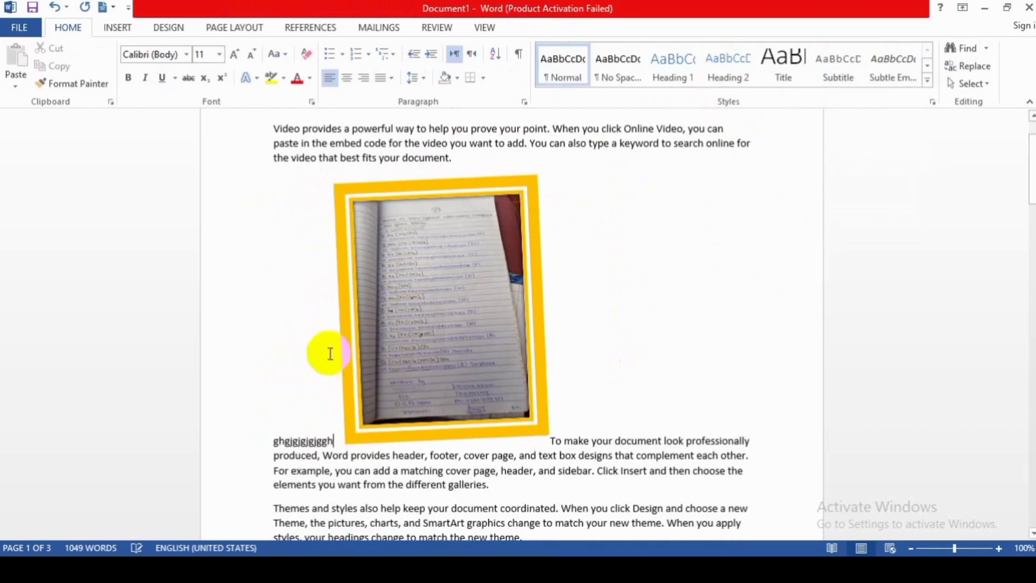
pyautogui.write('ggjgjg')
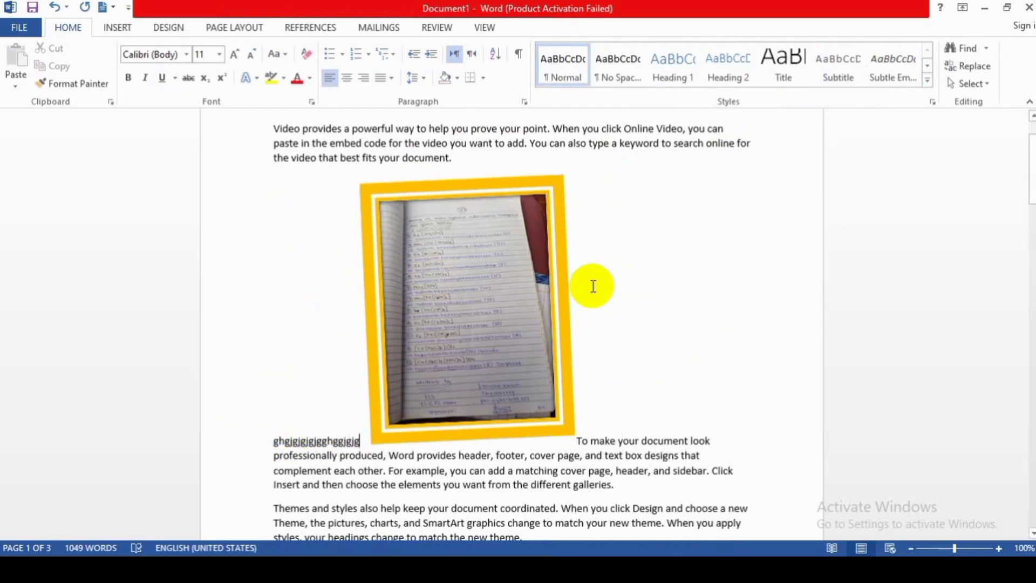
pyautogui.write('gjjgjgj')
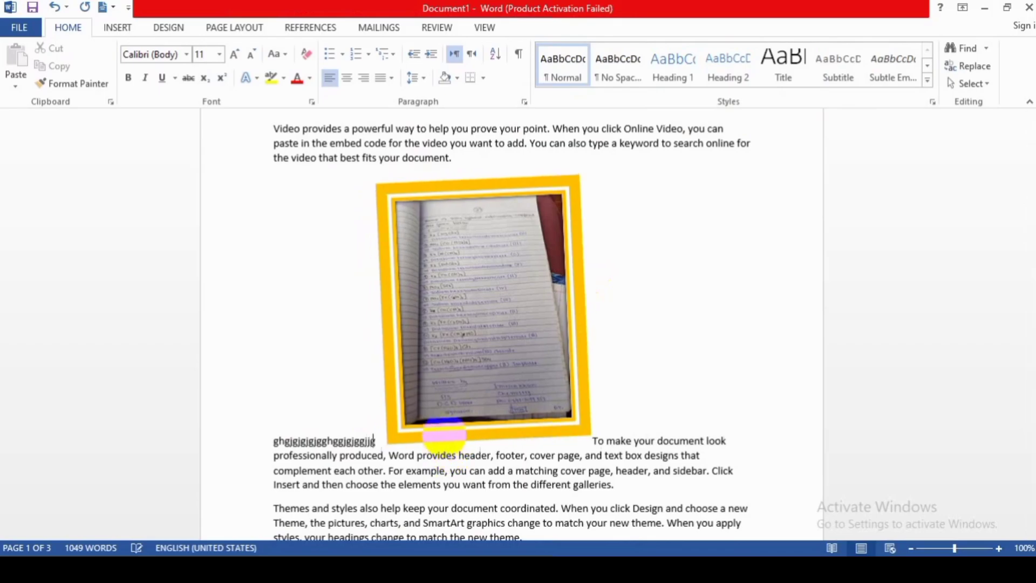
pyautogui.write('gghjgjgj')
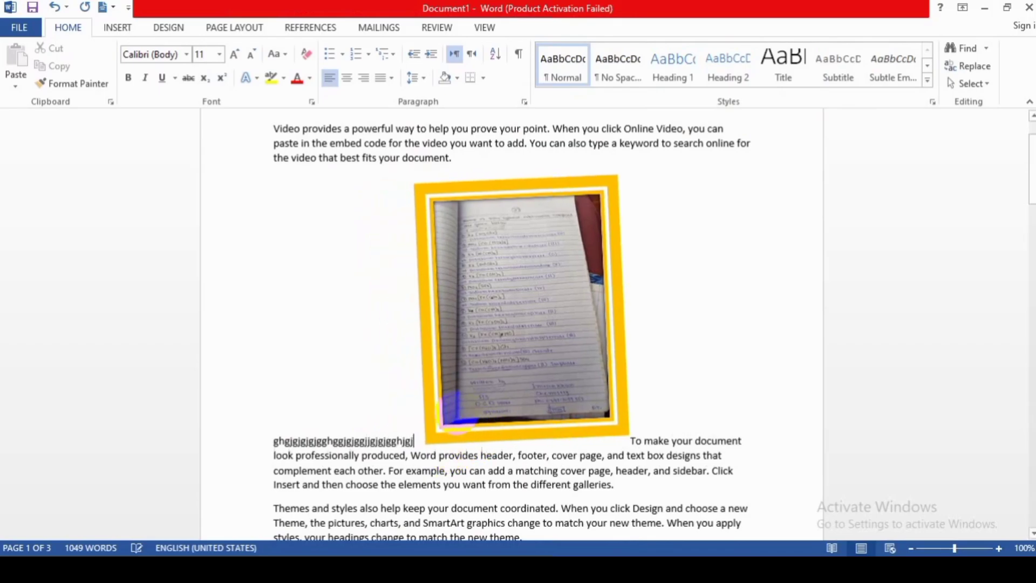
pyautogui.write('gjgjgjgjg')
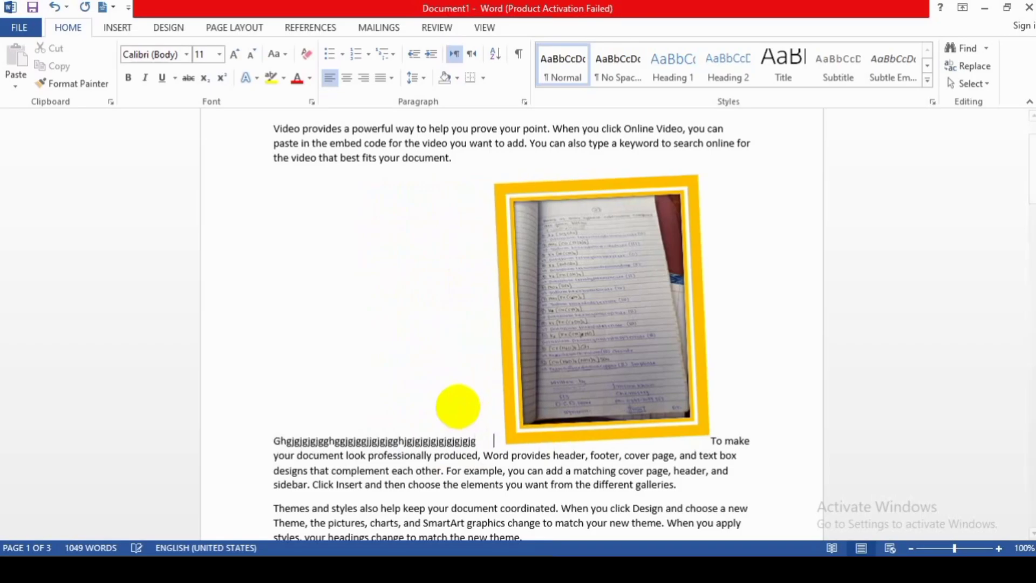
# Start a new line before the picture, indent it with two tabs and enter "rrtrrtrt" in front of the picture.
pyautogui.press('Return')
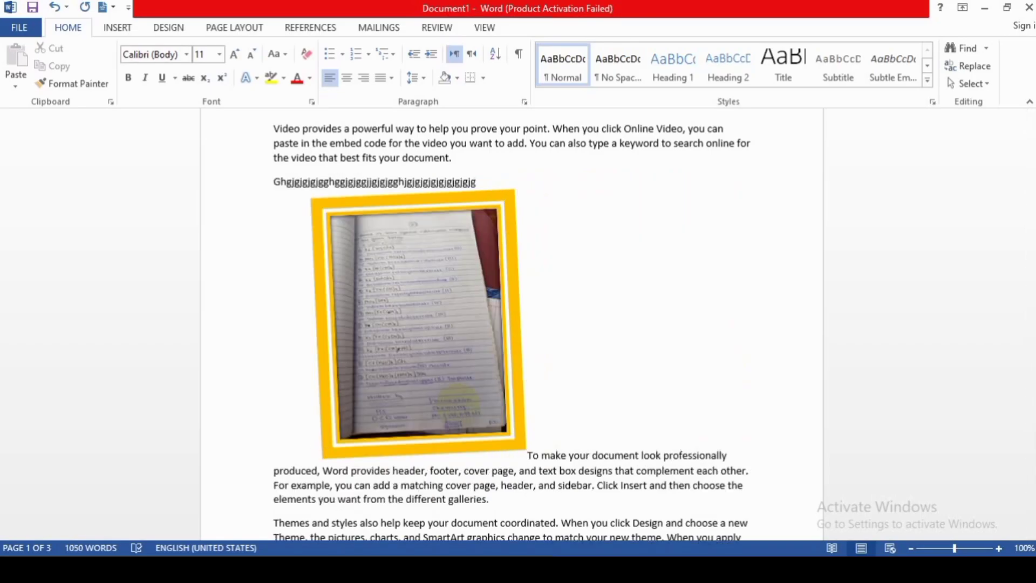
pyautogui.press('Tab')
pyautogui.press('Tab')
pyautogui.write('rr')
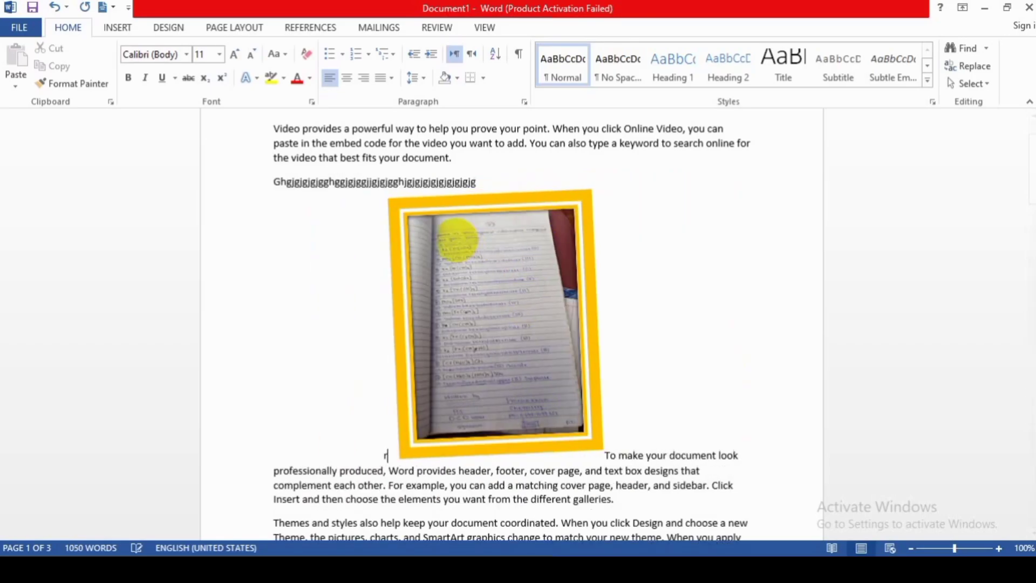
pyautogui.write('trrtrt')
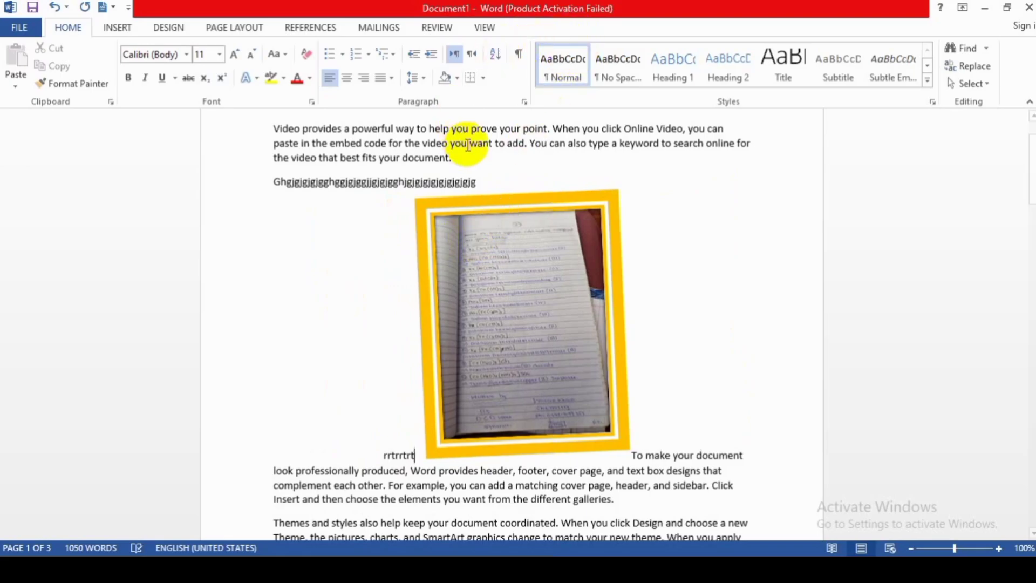
# Crop the picture's right and left sides to a width of about 1.79" and place it in a new paragraph below the filler text.
pyautogui.click(468, 329)
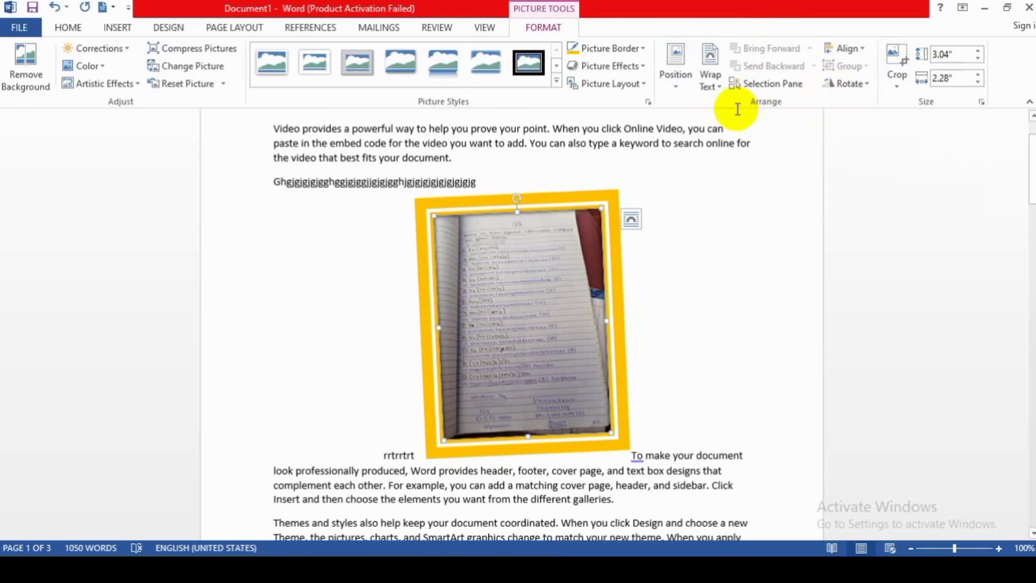
pyautogui.click(895, 76)
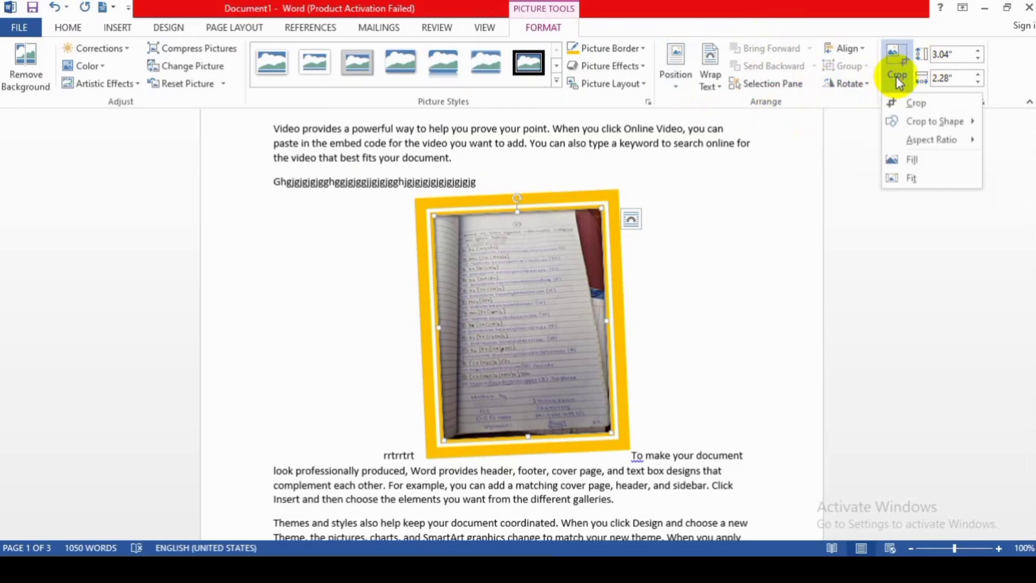
pyautogui.click(906, 104)
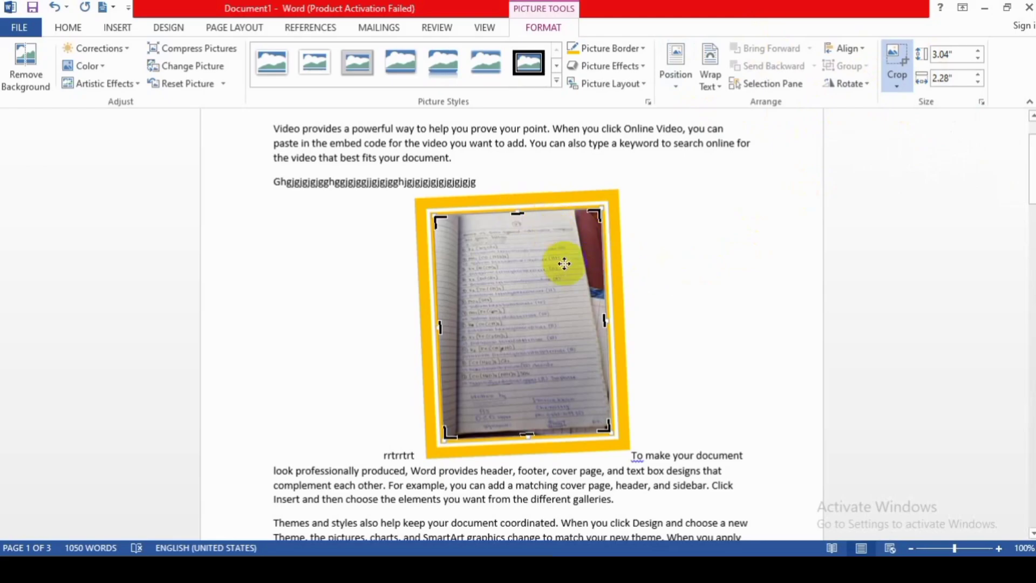
pyautogui.moveTo(605, 320); pyautogui.dragTo(588, 321)
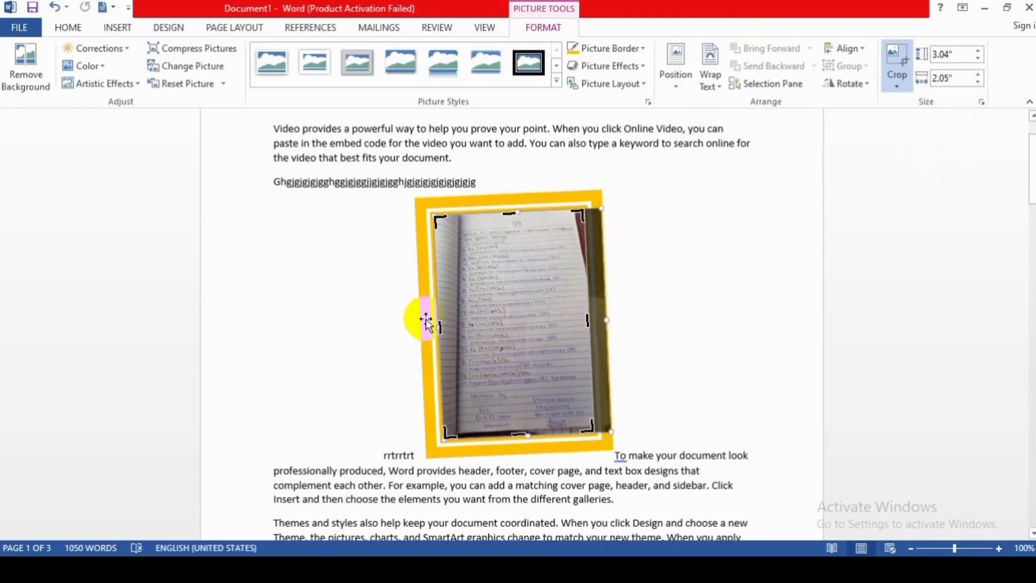
pyautogui.moveTo(438, 323); pyautogui.dragTo(453, 319)
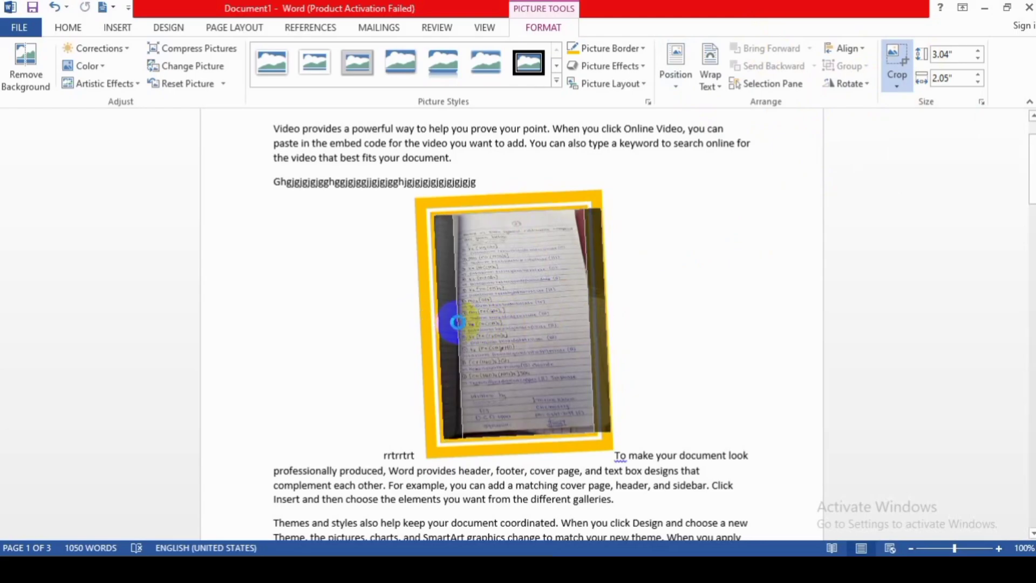
pyautogui.press('Return')
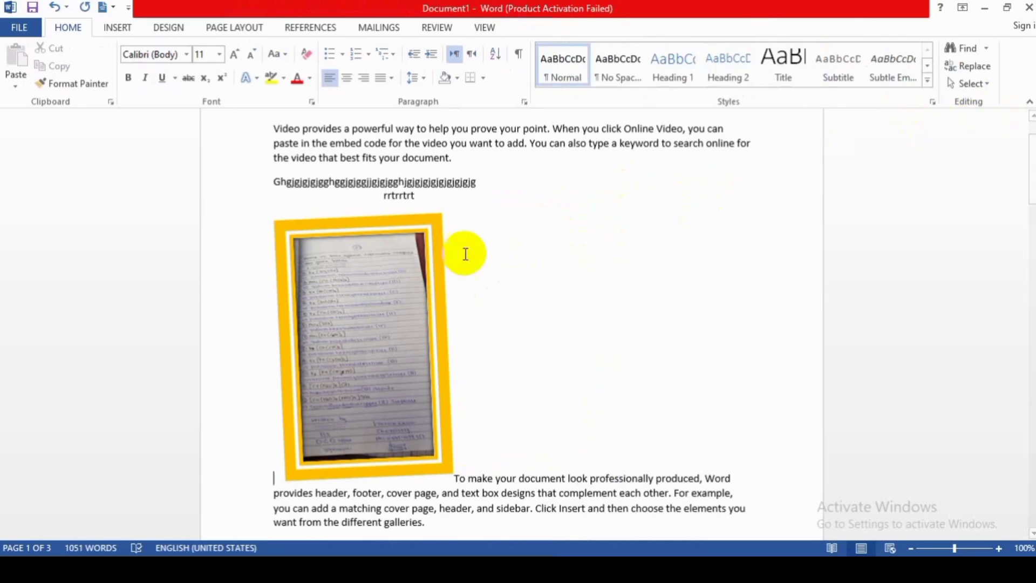
pyautogui.click(322, 371)
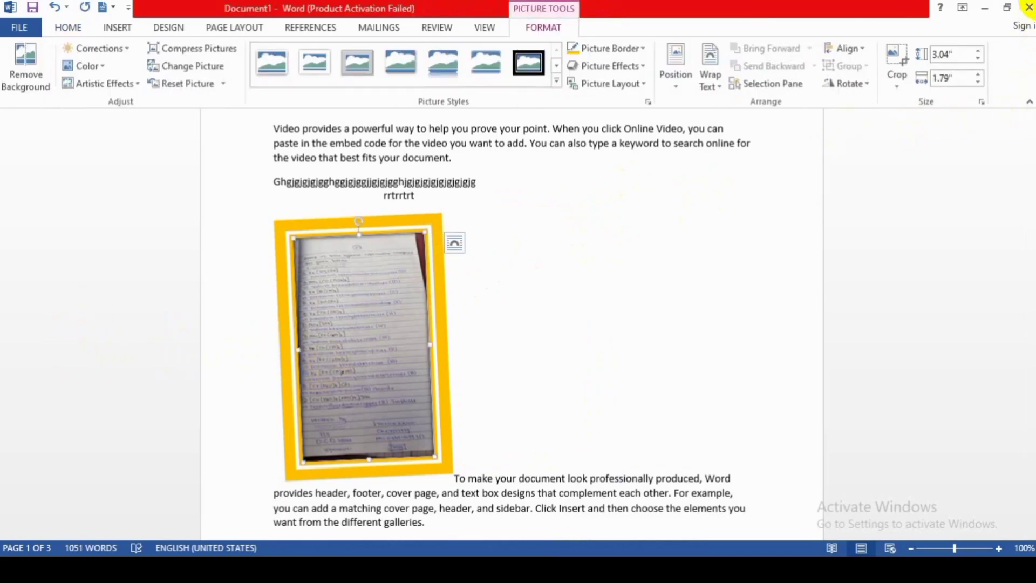
# Enlarge the gold-framed picture proportionally to a width of 2.9".
pyautogui.click(977, 59)
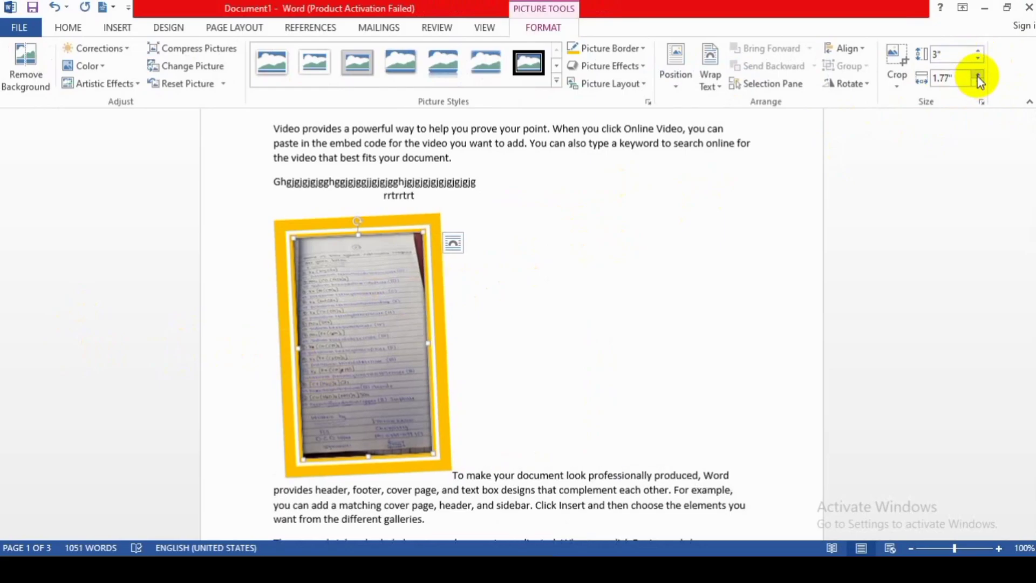
pyautogui.click(976, 75)
pyautogui.click(977, 75)
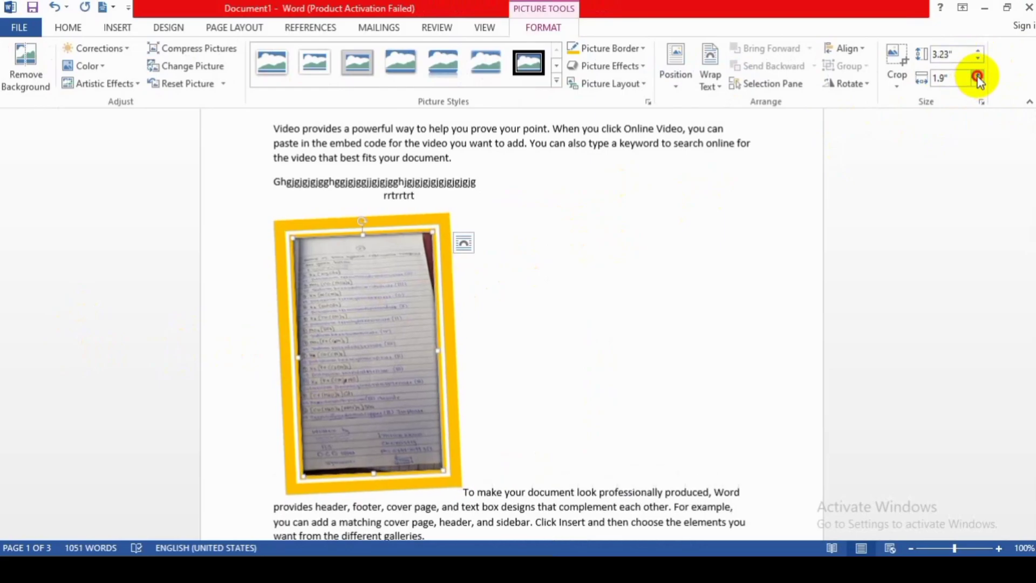
pyautogui.click(976, 75)
pyautogui.click(977, 75)
pyautogui.click(976, 76)
pyautogui.click(977, 76)
pyautogui.click(976, 75)
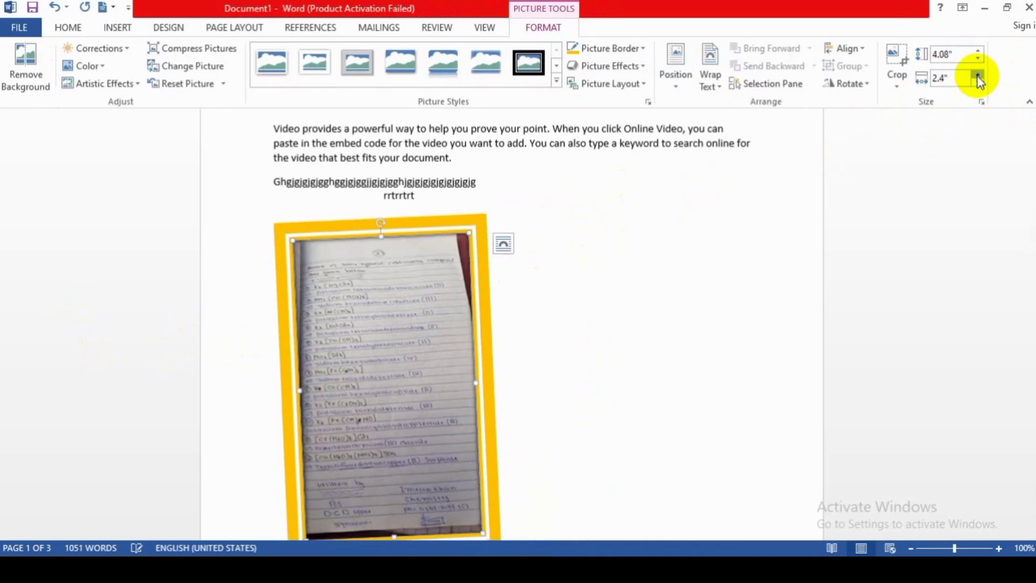
pyautogui.click(977, 76)
pyautogui.click(978, 75)
pyautogui.click(978, 76)
pyautogui.click(978, 76)
pyautogui.click(978, 75)
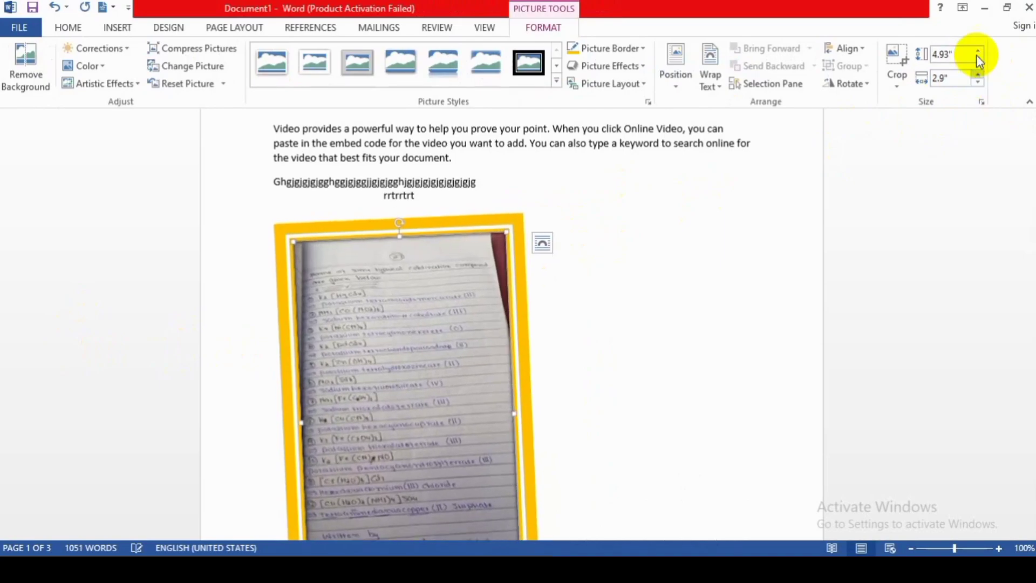
# Reduce the picture proportionally to a height of 3.6".
pyautogui.click(977, 56)
pyautogui.click(977, 56)
pyautogui.click(978, 56)
pyautogui.click(977, 56)
pyautogui.click(978, 56)
pyautogui.click(978, 56)
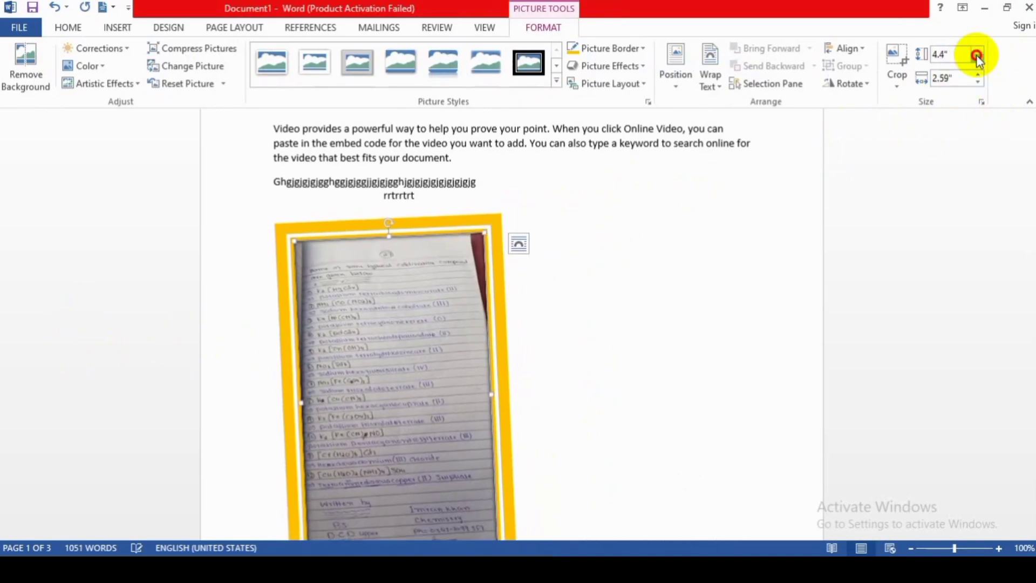
pyautogui.click(977, 57)
pyautogui.click(978, 57)
pyautogui.click(977, 56)
pyautogui.click(977, 56)
pyautogui.click(978, 56)
pyautogui.click(977, 57)
pyautogui.click(977, 56)
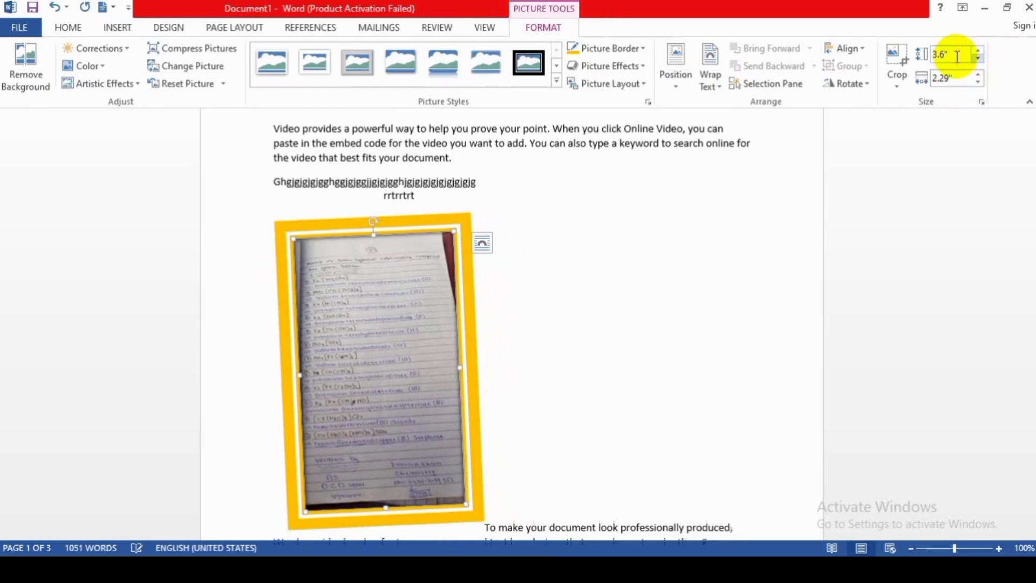
# Crop the picture to the Right Arrow block shape and return it to the plain Rectangle shape.
pyautogui.click(896, 76)
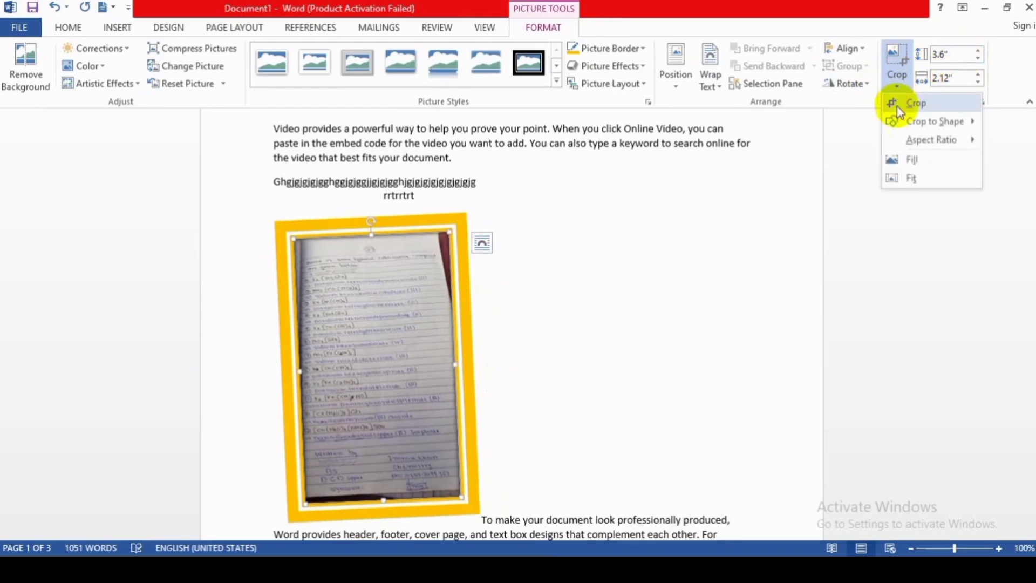
pyautogui.moveTo(906, 132)
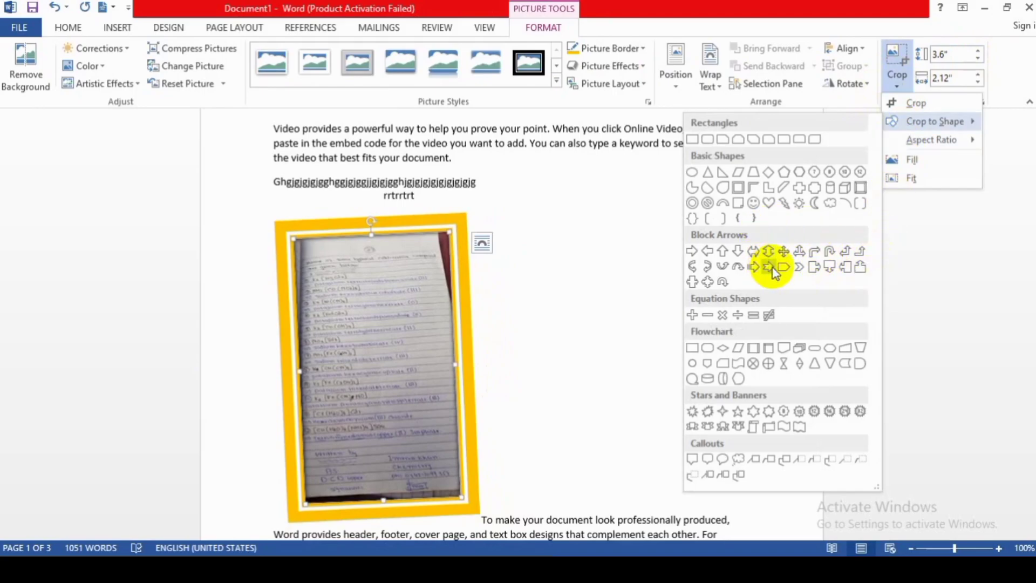
pyautogui.click(693, 253)
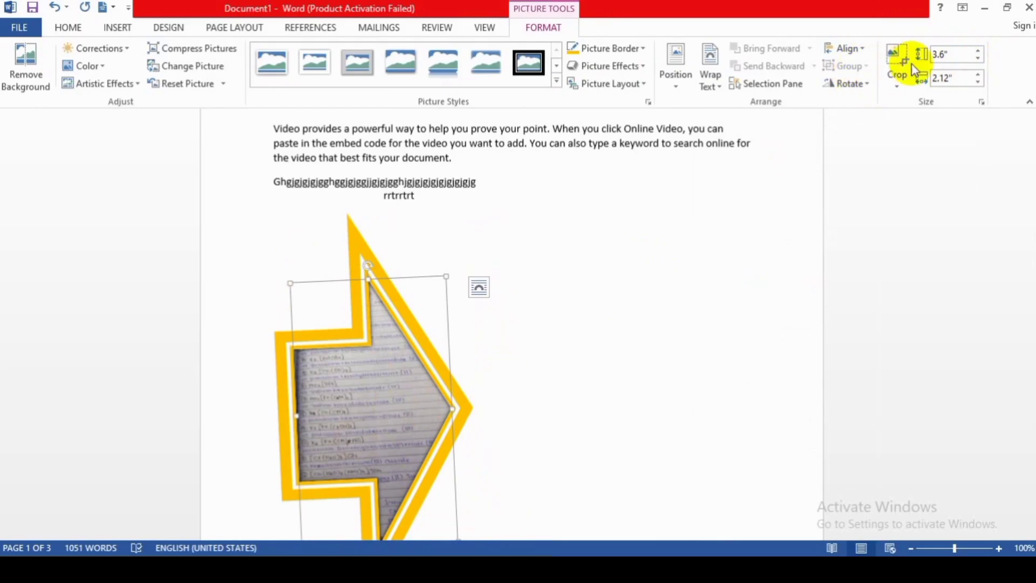
pyautogui.click(901, 81)
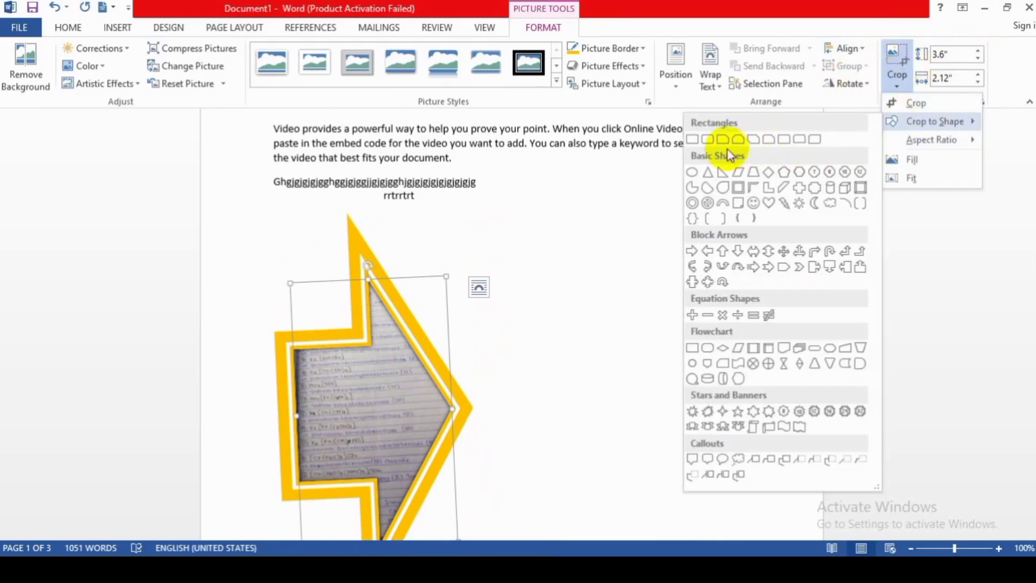
pyautogui.click(693, 139)
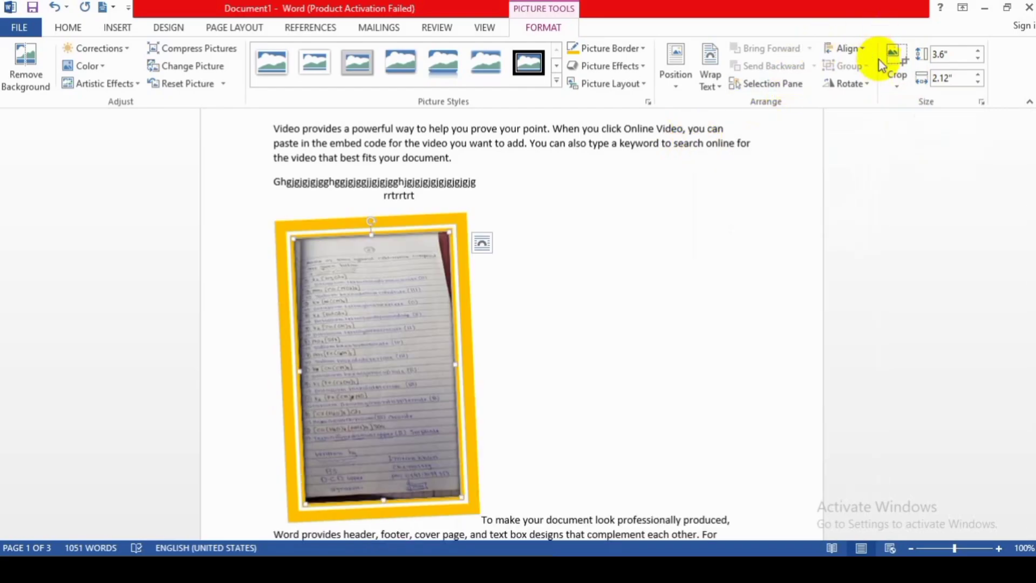
# Crop the picture to a 3:2 landscape aspect ratio, and put the text following it in a new paragraph.
pyautogui.click(907, 73)
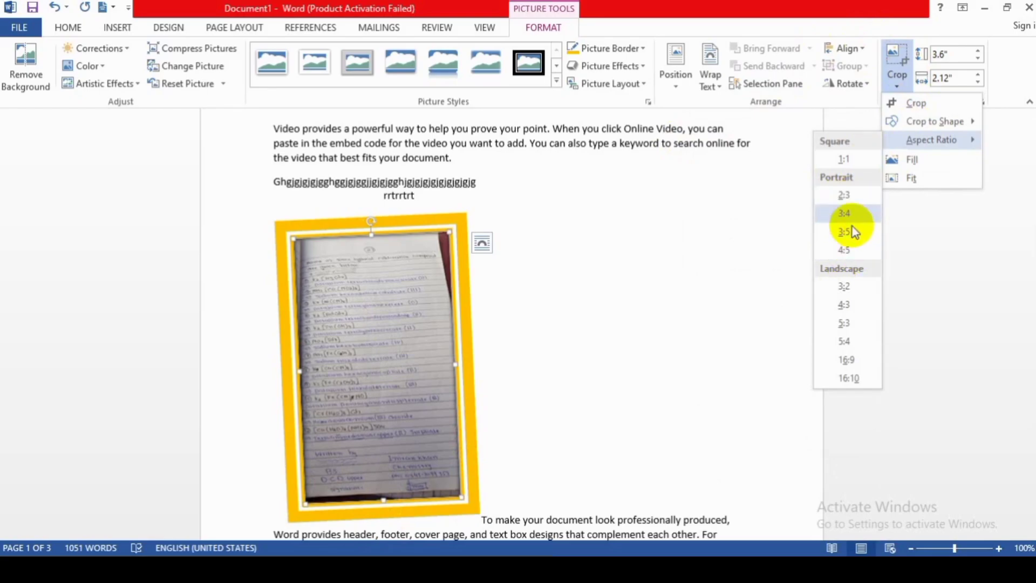
pyautogui.click(845, 286)
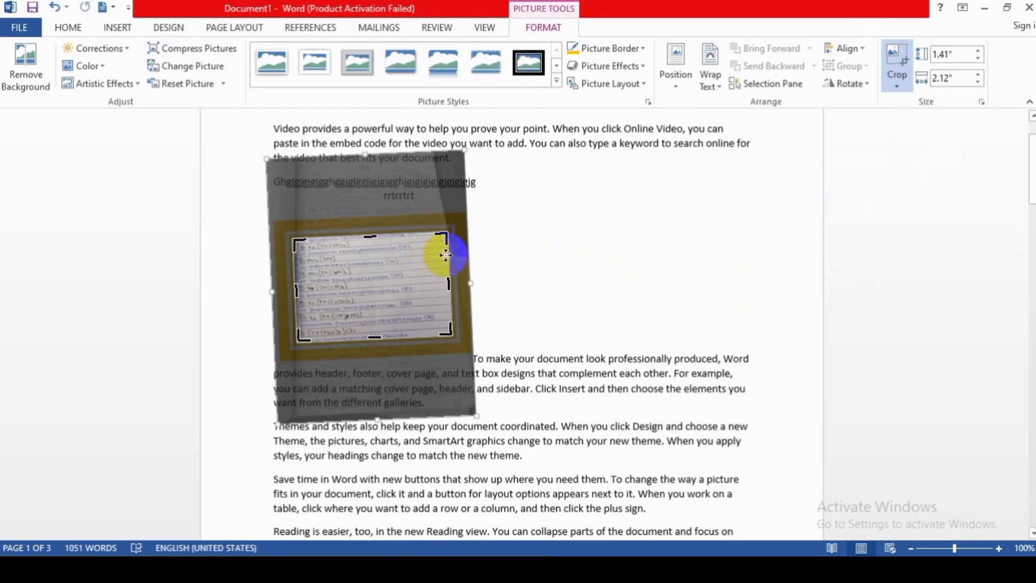
pyautogui.click(446, 255)
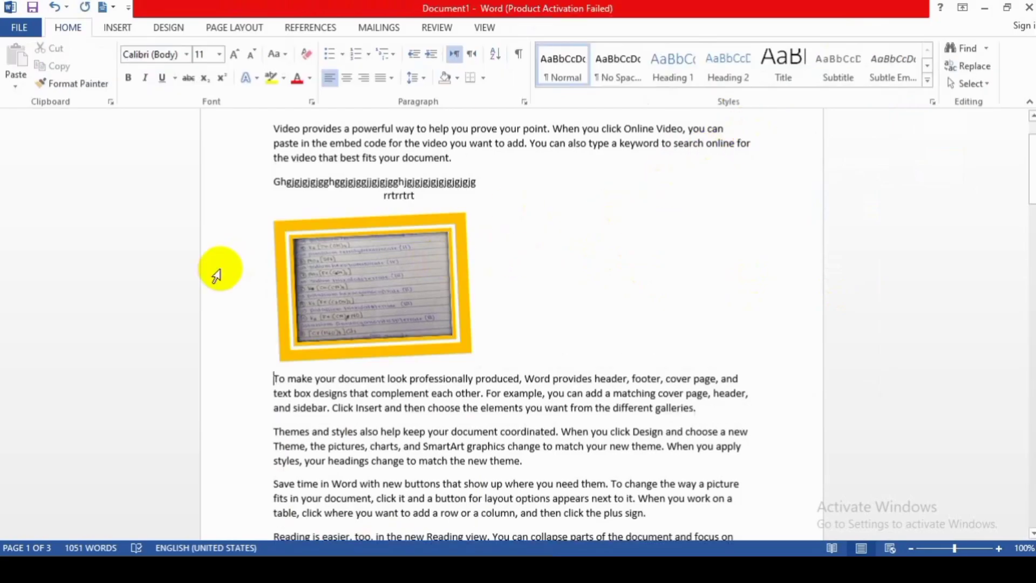
pyautogui.click(353, 309)
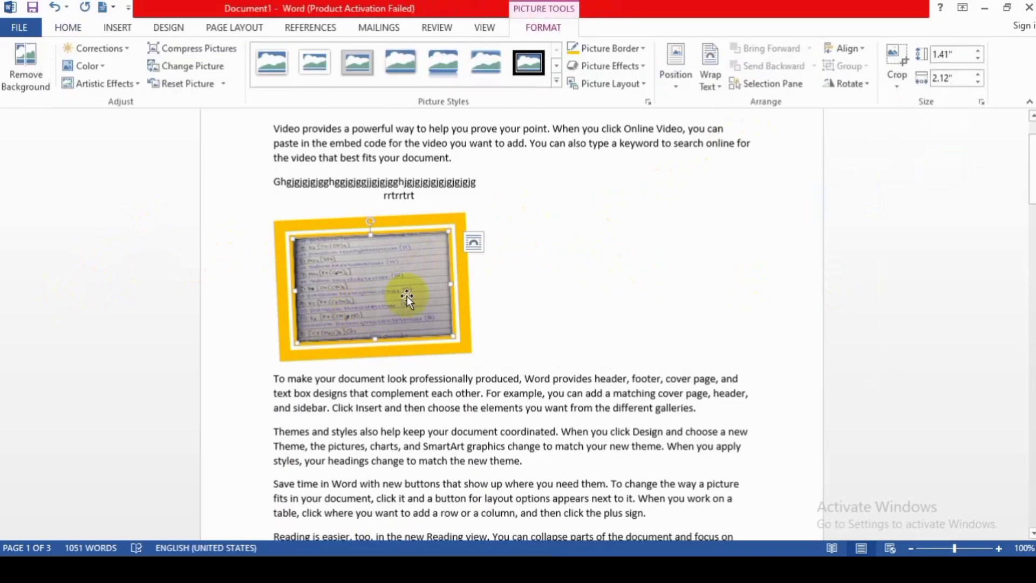